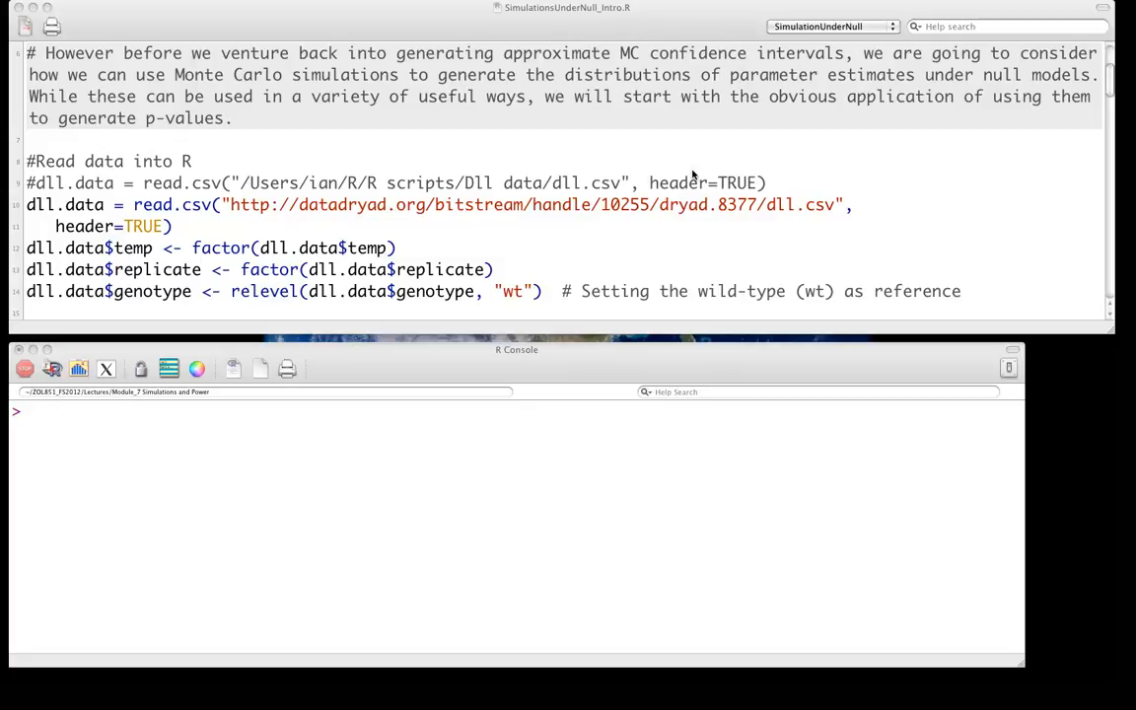
{"action": "scroll", "coordinate": [553, 207], "scroll_direction": "down", "scroll_amount": 1}
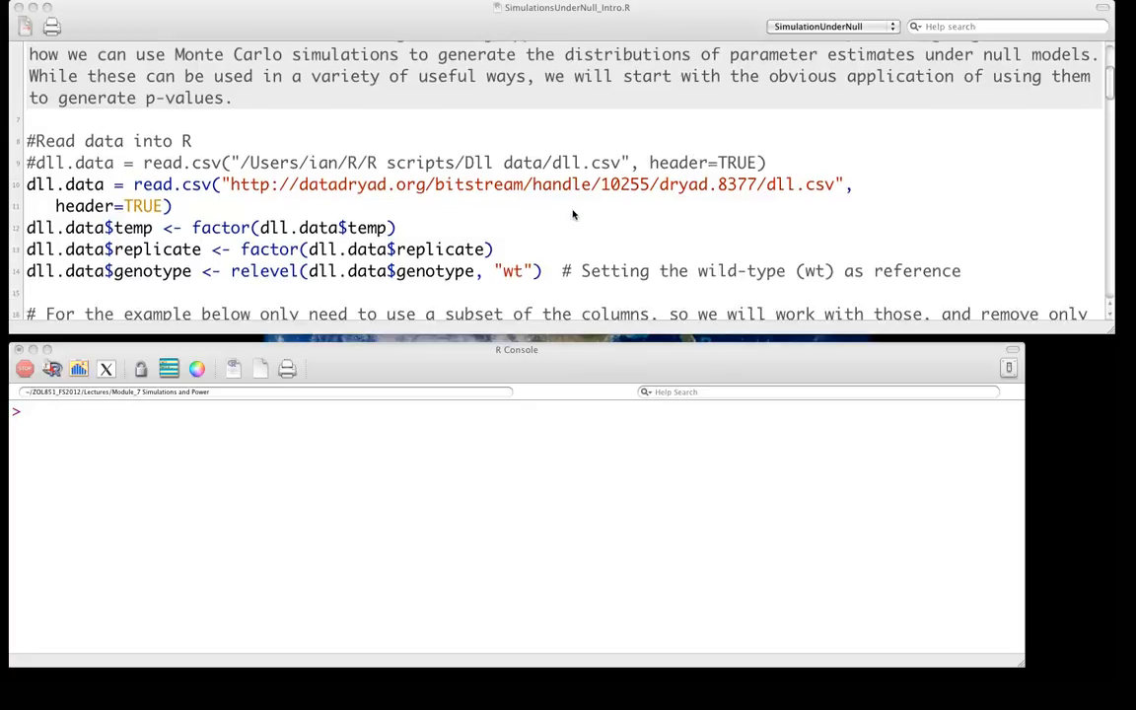
{"action": "scroll", "coordinate": [543, 203], "scroll_direction": "down", "scroll_amount": 1}
{"action": "scroll", "coordinate": [543, 203], "scroll_direction": "down", "scroll_amount": 1}
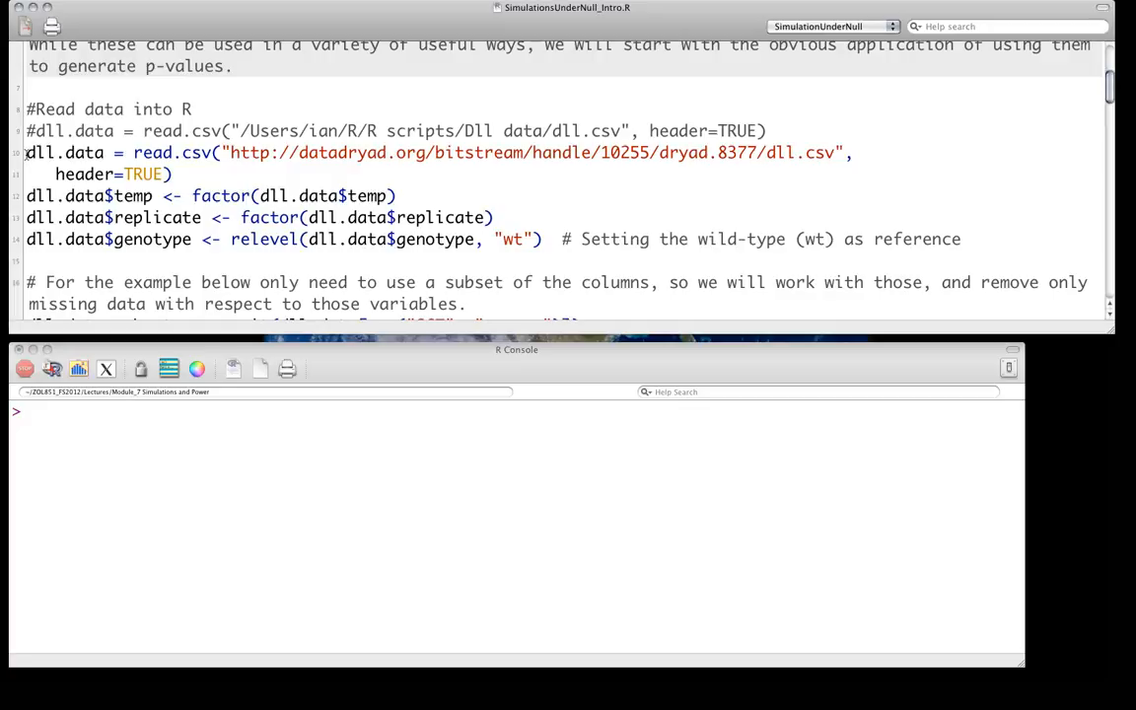
- Run the read.csv, factor and relevel lines to load the Dll data
{"action": "left_click_drag", "start_coordinate": [23, 152], "coordinate": [43, 268]}
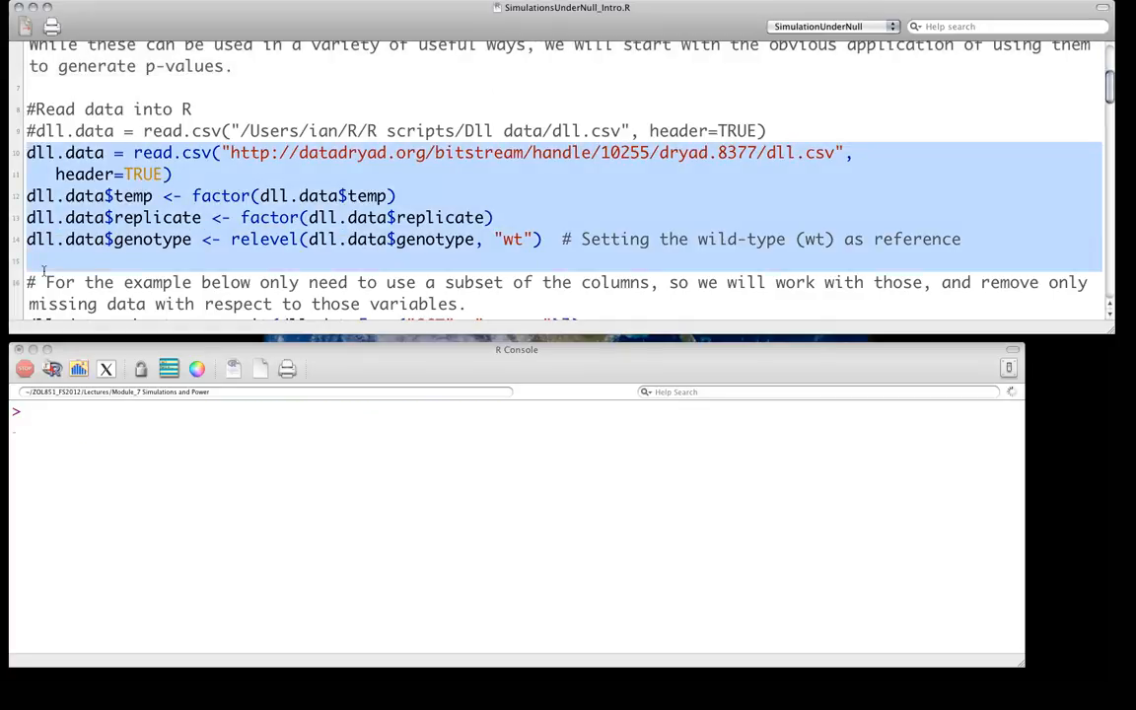
{"action": "key", "text": "super+Return"}
{"action": "scroll", "coordinate": [190, 188], "scroll_direction": "down", "scroll_amount": 2}
{"action": "scroll", "coordinate": [190, 187], "scroll_direction": "down", "scroll_amount": 2}
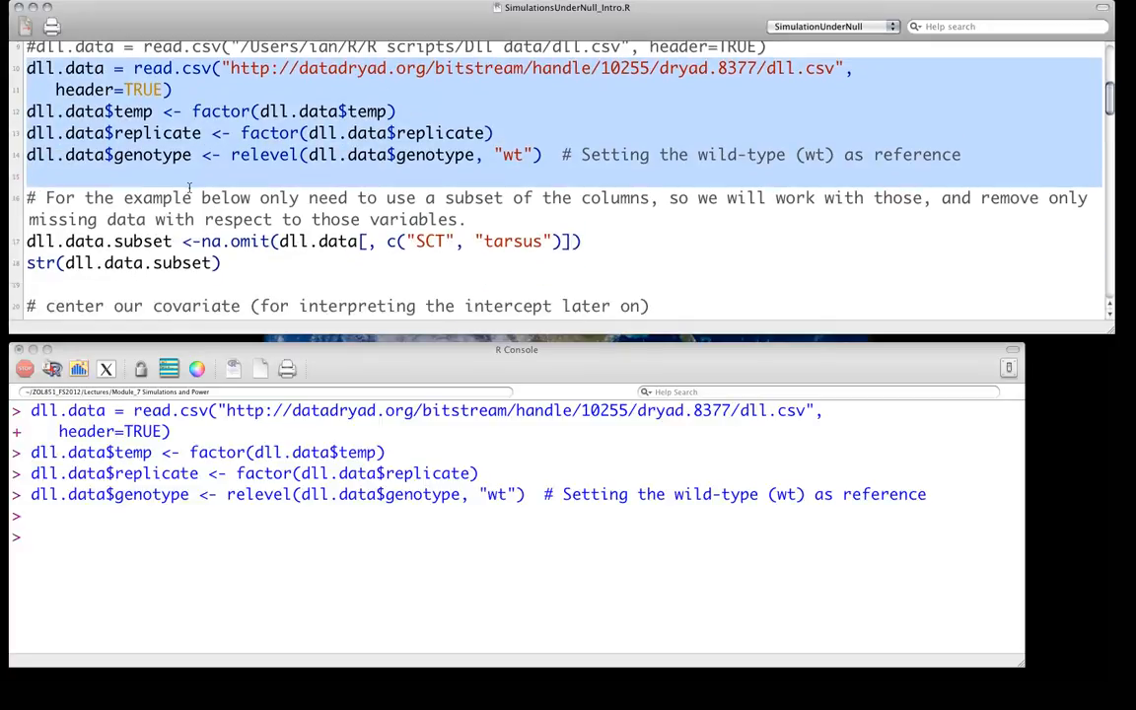
{"action": "scroll", "coordinate": [190, 187], "scroll_direction": "down", "scroll_amount": 2}
{"action": "scroll", "coordinate": [191, 187], "scroll_direction": "down", "scroll_amount": 1}
- Run the na.omit SCT–tarsus subset line and the tarsus centering line
{"action": "left_click", "coordinate": [103, 208]}
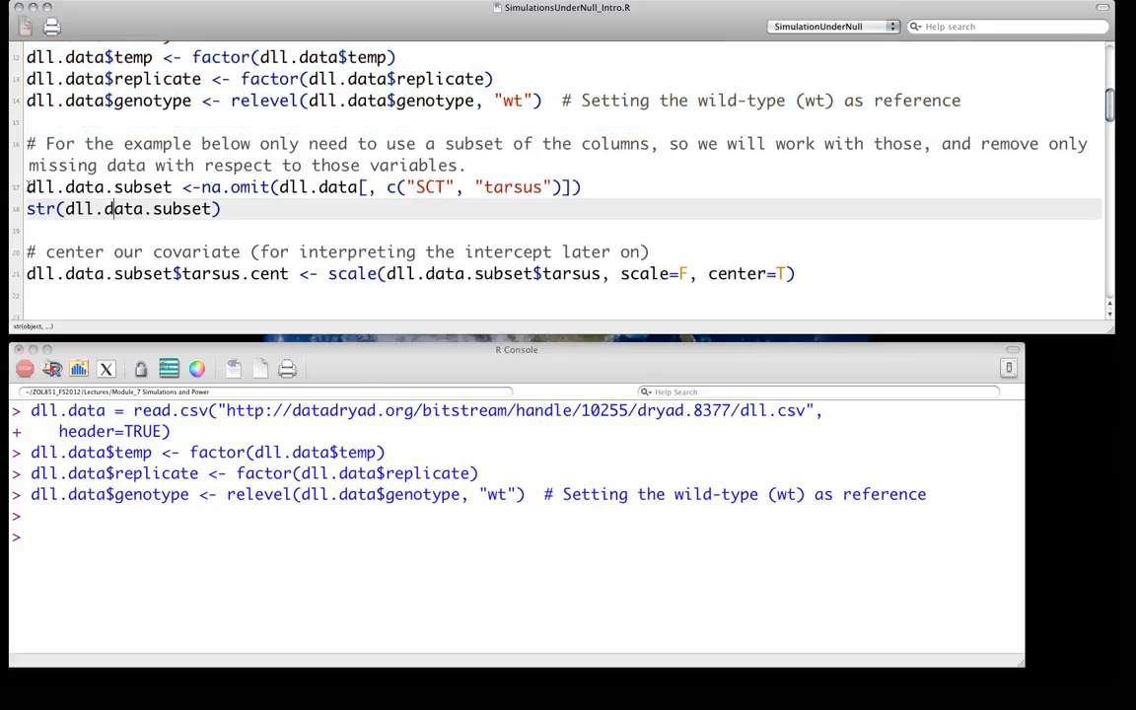
{"action": "mouse_move", "coordinate": [27, 186]}
{"action": "left_mouse_down"}
{"action": "mouse_move", "coordinate": [359, 207]}
{"action": "mouse_move", "coordinate": [628, 187]}
{"action": "left_mouse_up"}
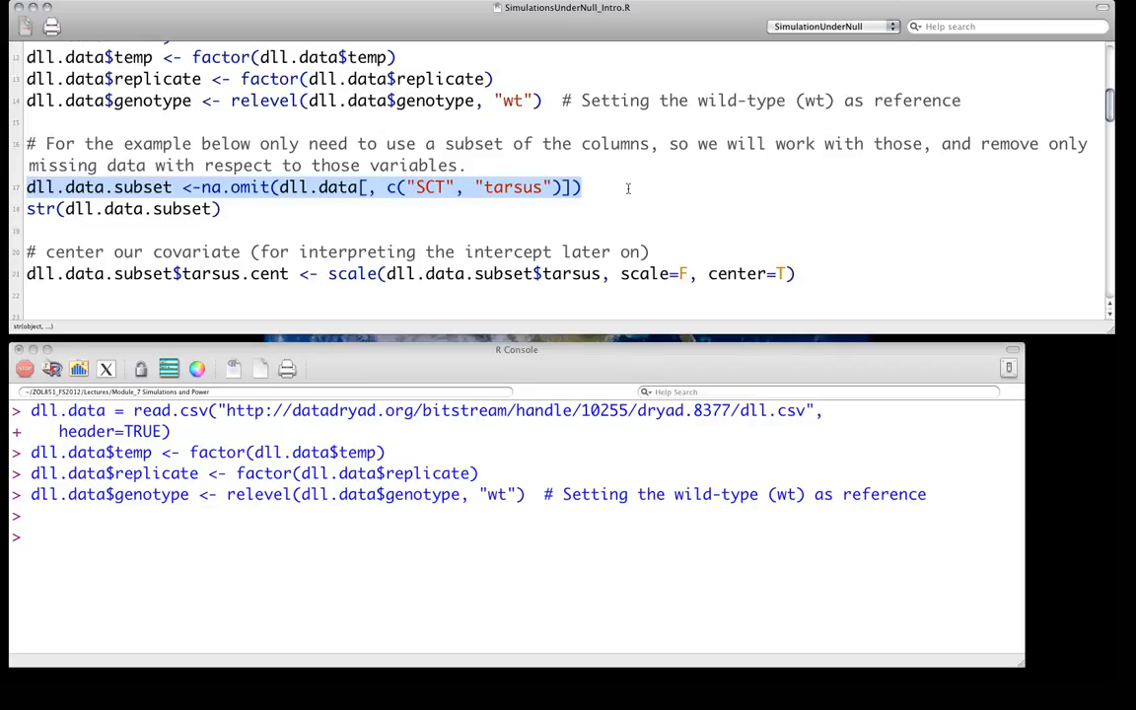
{"action": "key", "text": "super+Return"}
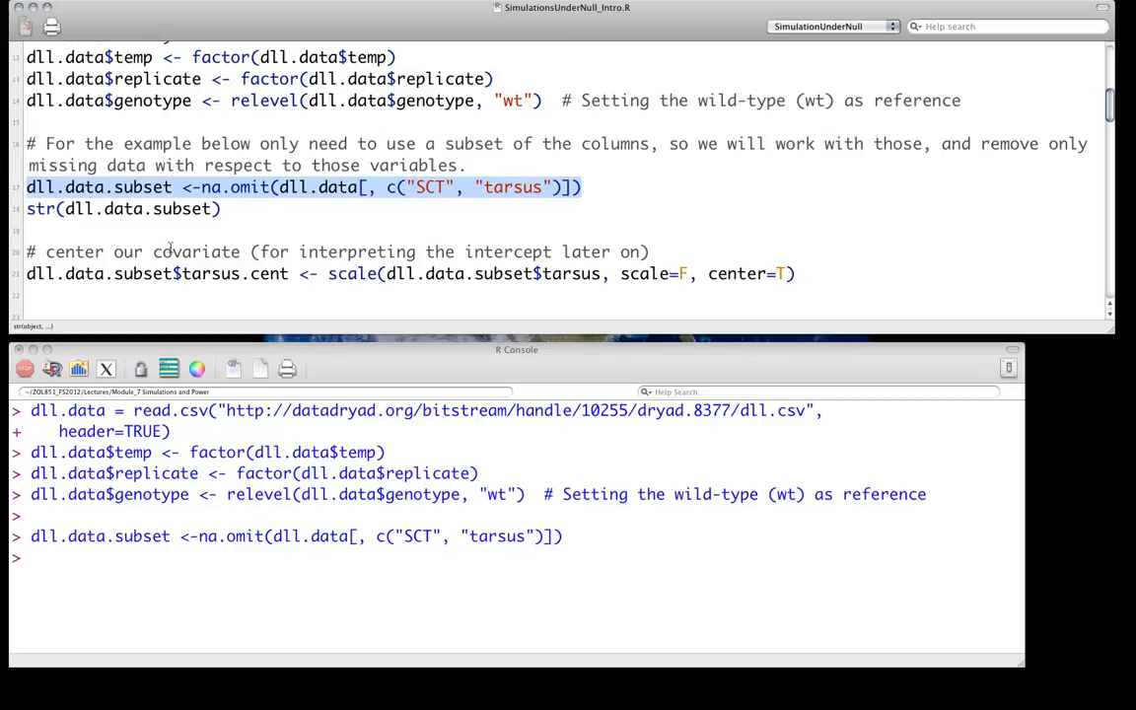
{"action": "scroll", "coordinate": [235, 205], "scroll_direction": "down", "scroll_amount": 2}
{"action": "scroll", "coordinate": [197, 197], "scroll_direction": "down", "scroll_amount": 2}
{"action": "scroll", "coordinate": [187, 192], "scroll_direction": "down", "scroll_amount": 2}
{"action": "scroll", "coordinate": [181, 191], "scroll_direction": "down", "scroll_amount": 2}
{"action": "scroll", "coordinate": [181, 191], "scroll_direction": "down", "scroll_amount": 1}
{"action": "scroll", "coordinate": [181, 191], "scroll_direction": "down", "scroll_amount": 1}
{"action": "scroll", "coordinate": [182, 190], "scroll_direction": "down", "scroll_amount": 1}
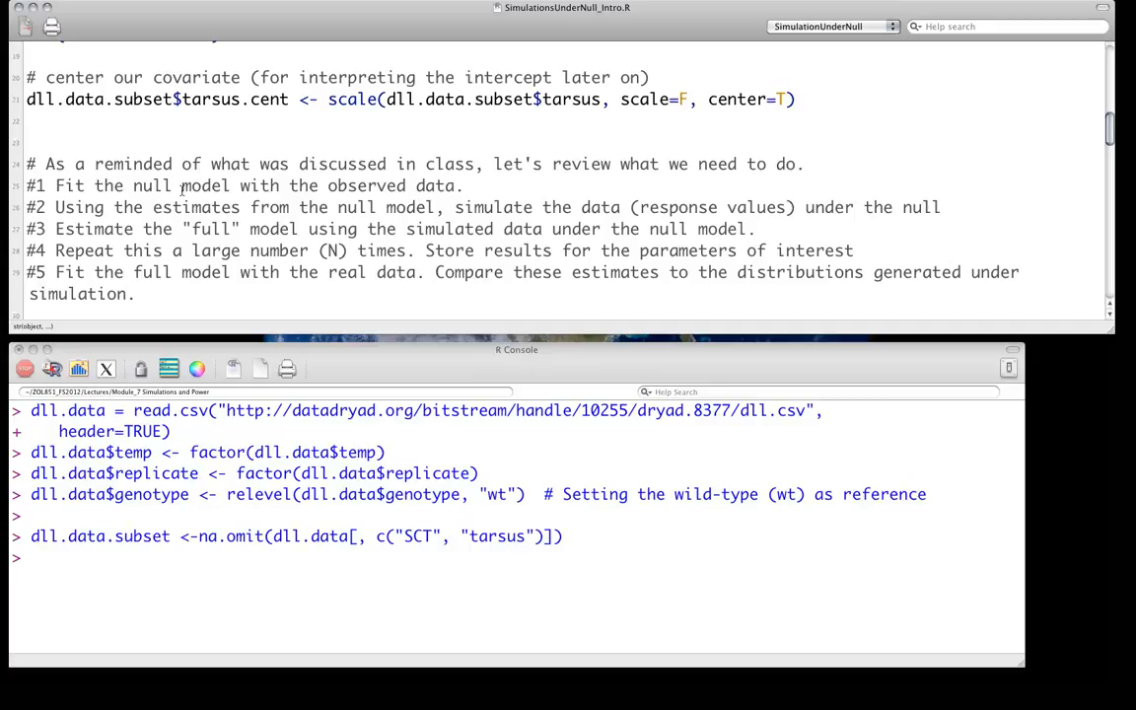
{"action": "left_click", "coordinate": [225, 91]}
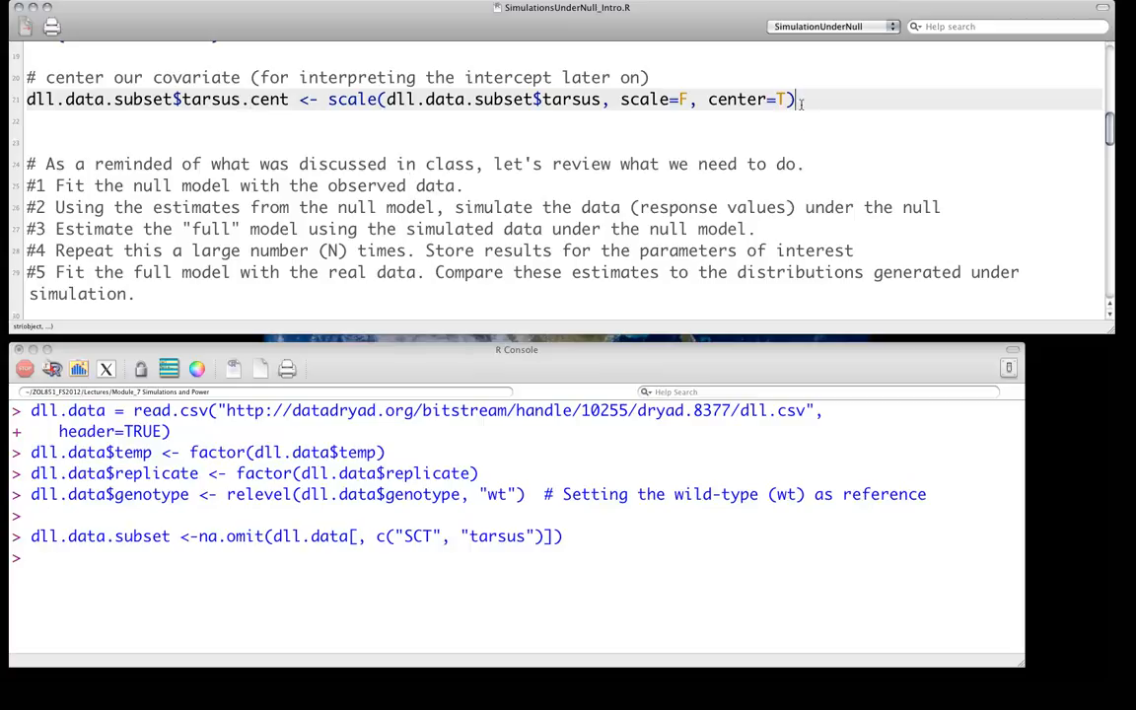
{"action": "key", "text": "super+Return"}
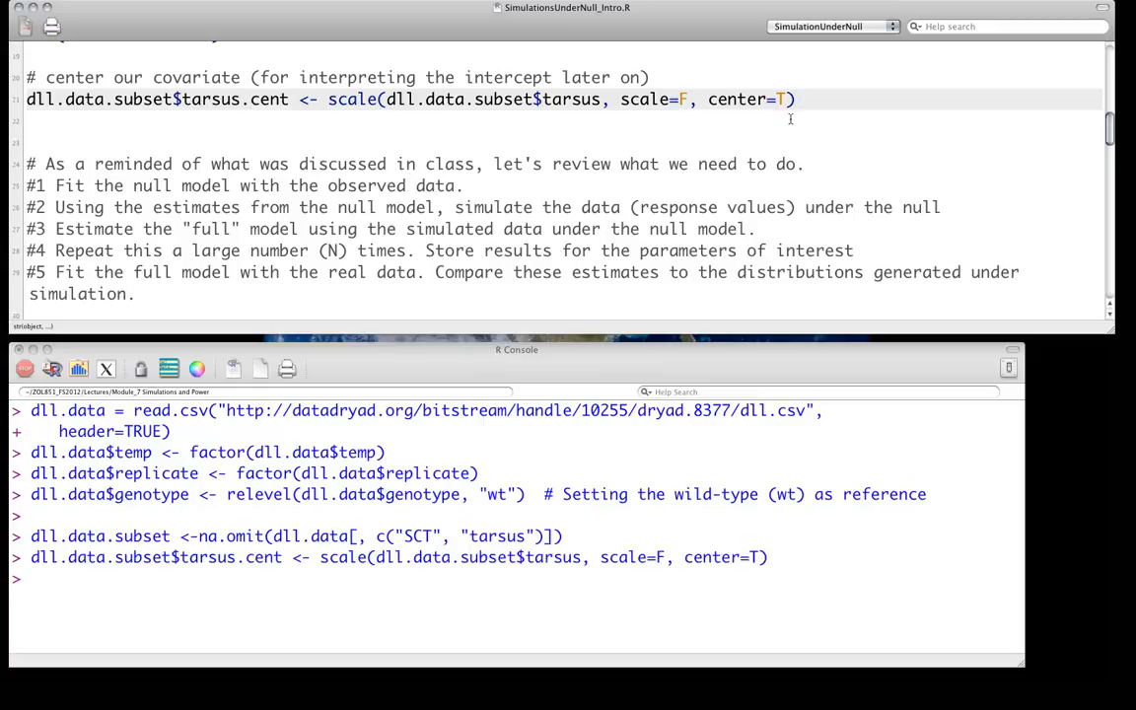
{"action": "scroll", "coordinate": [286, 133], "scroll_direction": "down", "scroll_amount": 3}
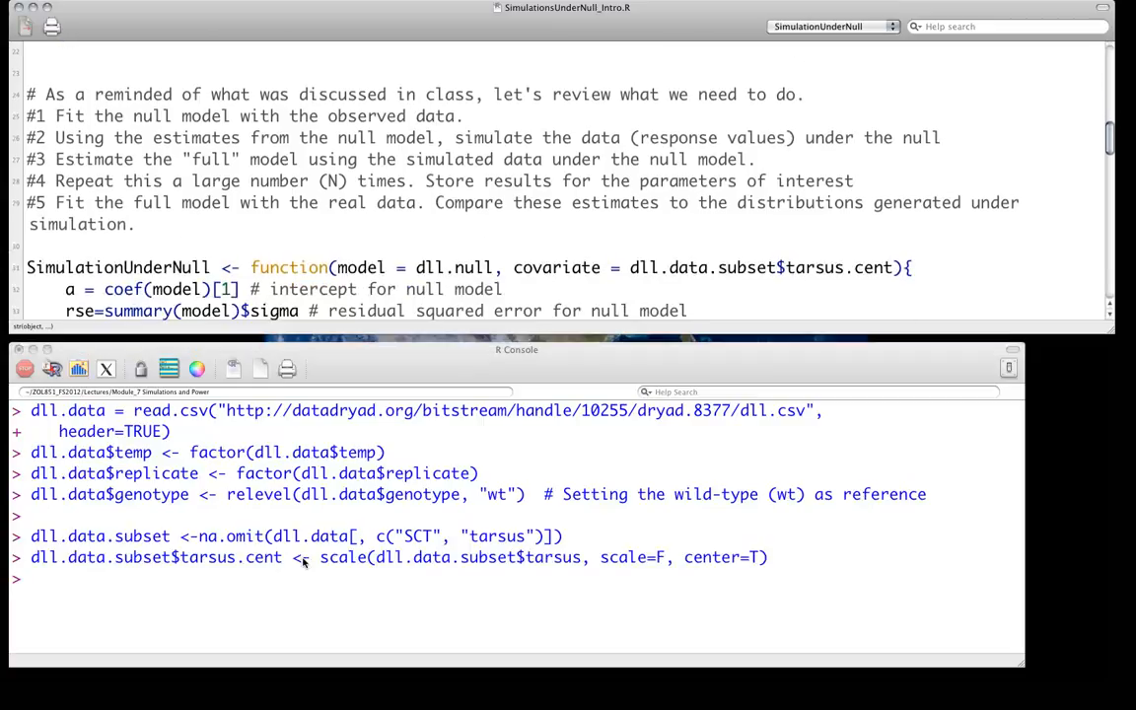
- Clear the console output after the setup code has run
{"action": "left_click", "coordinate": [274, 495]}
{"action": "key", "text": "super+l"}
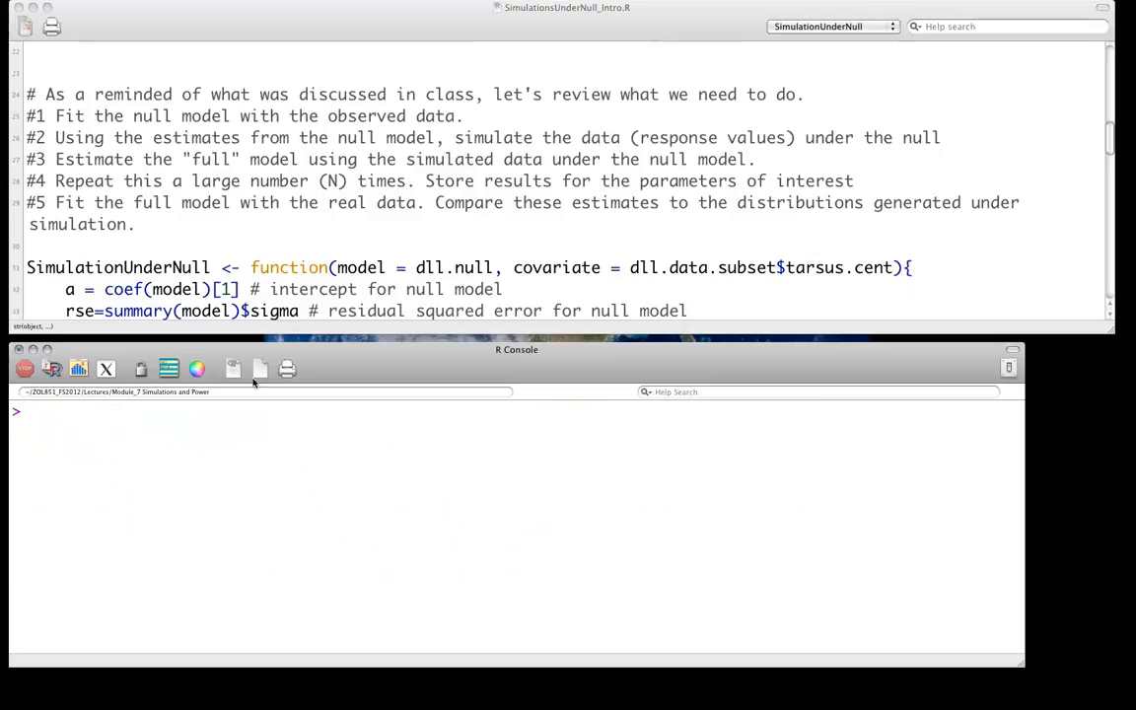
{"action": "scroll", "coordinate": [229, 205], "scroll_direction": "down", "scroll_amount": 2}
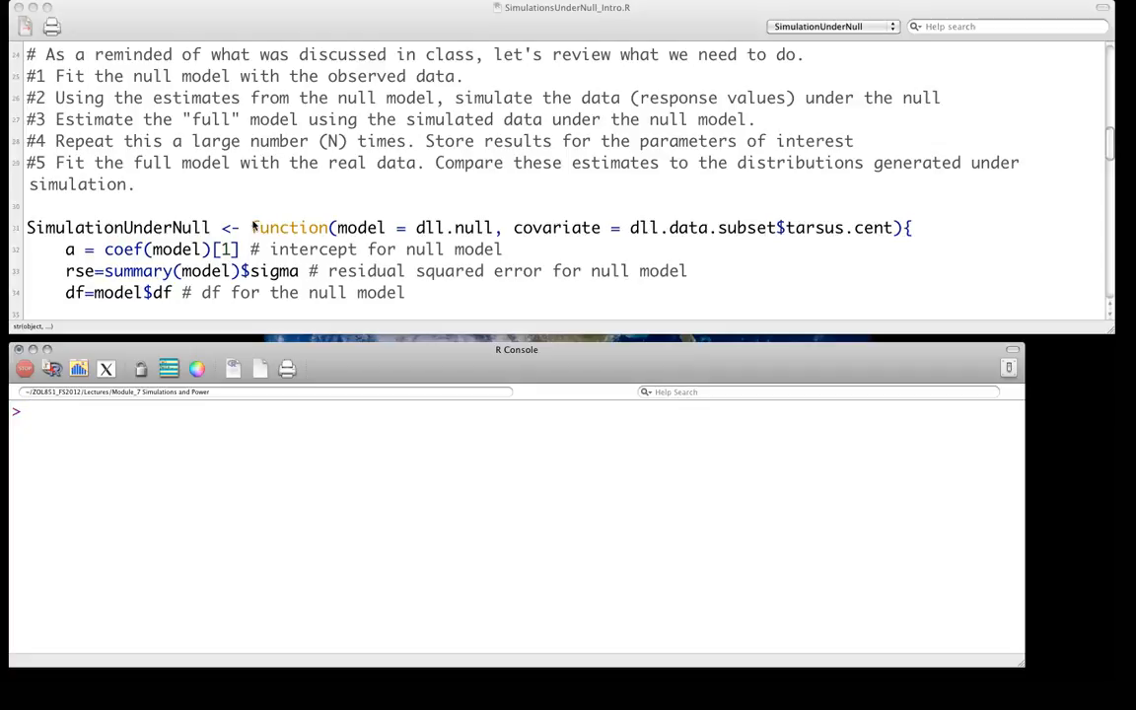
{"action": "scroll", "coordinate": [266, 229], "scroll_direction": "down", "scroll_amount": 1}
{"action": "scroll", "coordinate": [269, 230], "scroll_direction": "down", "scroll_amount": 2}
{"action": "scroll", "coordinate": [269, 230], "scroll_direction": "down", "scroll_amount": 2}
{"action": "scroll", "coordinate": [269, 230], "scroll_direction": "down", "scroll_amount": 3}
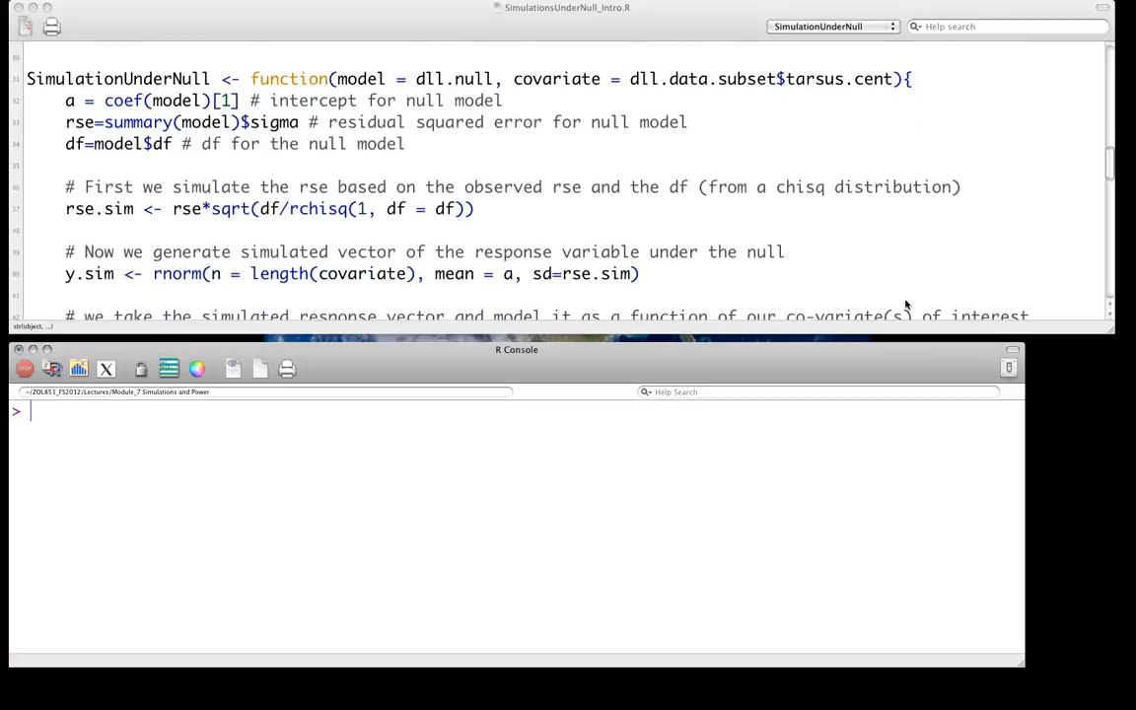
- Enlarge the editor over the console and highlight the intercept and rse.sim lines of the function
{"action": "mouse_move", "coordinate": [1109, 330]}
{"action": "left_mouse_down"}
{"action": "mouse_move", "coordinate": [1130, 451]}
{"action": "mouse_move", "coordinate": [1109, 380]}
{"action": "left_mouse_up"}
{"action": "scroll", "coordinate": [700, 255], "scroll_direction": "up", "scroll_amount": 1}
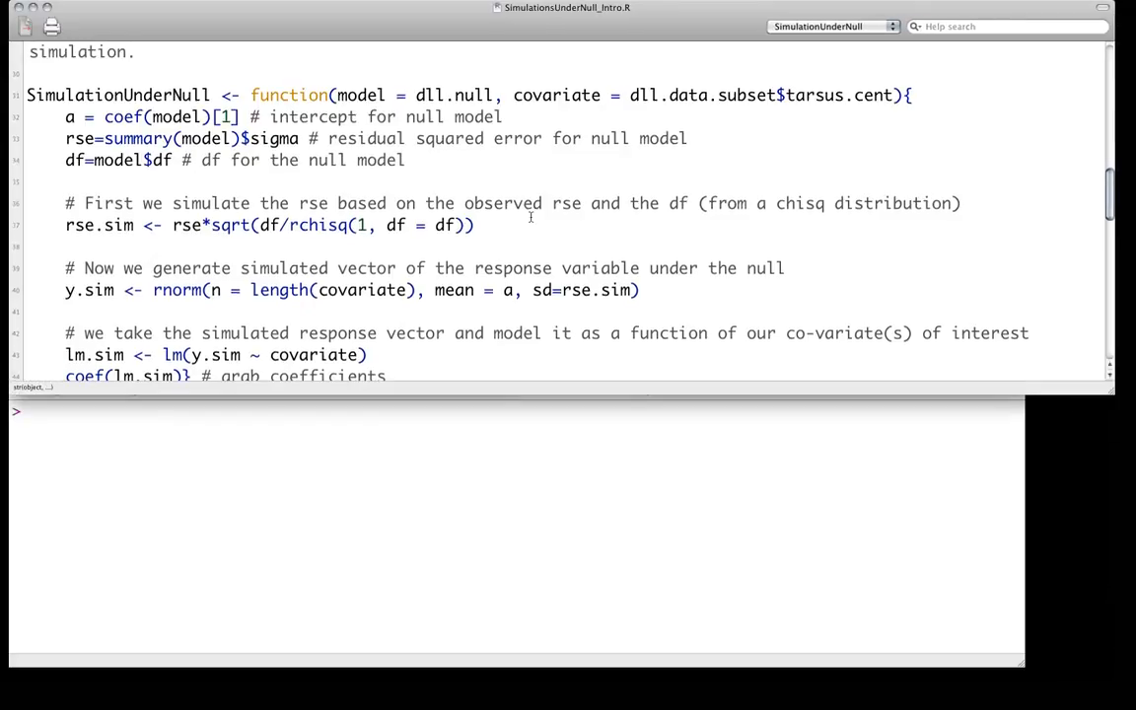
{"action": "scroll", "coordinate": [700, 254], "scroll_direction": "down", "scroll_amount": 2}
{"action": "scroll", "coordinate": [526, 229], "scroll_direction": "up", "scroll_amount": 1}
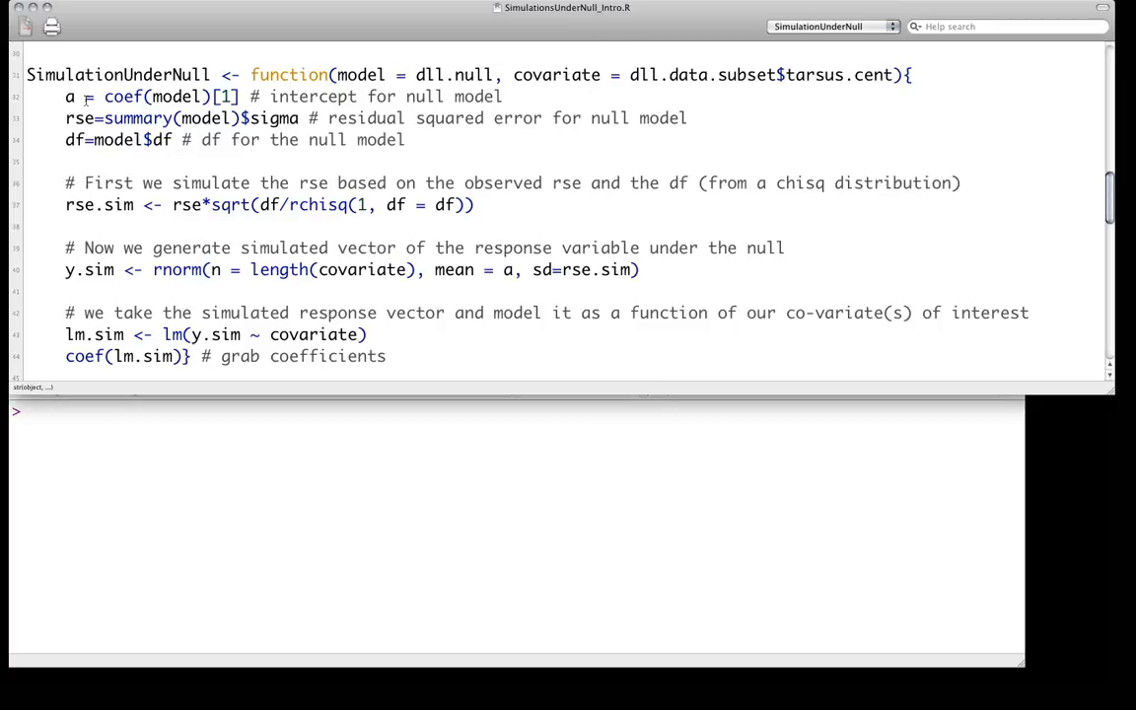
{"action": "left_click_drag", "start_coordinate": [61, 95], "coordinate": [509, 96]}
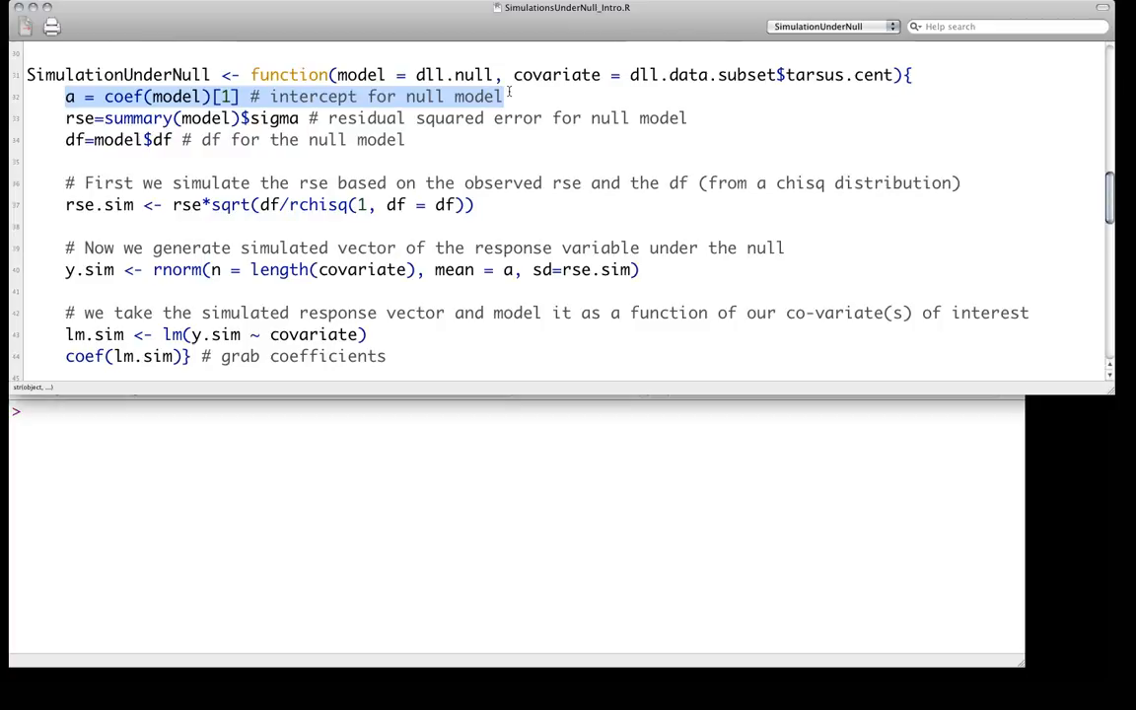
{"action": "left_click", "coordinate": [202, 161]}
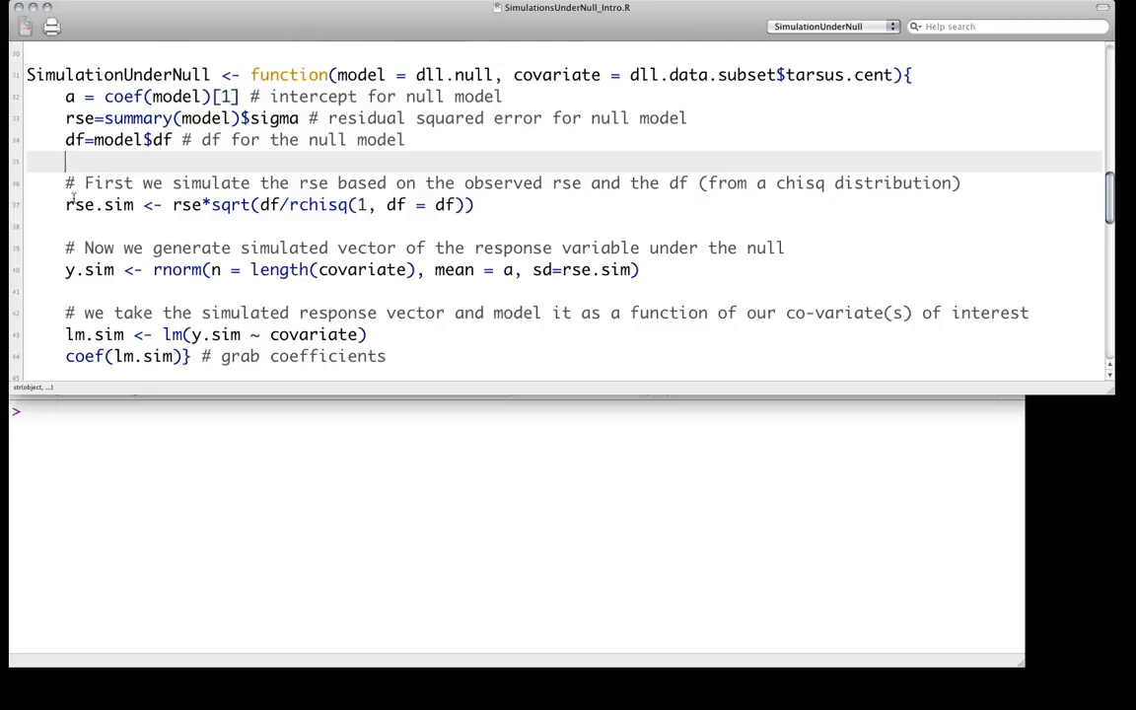
{"action": "left_click_drag", "start_coordinate": [65, 204], "coordinate": [496, 204]}
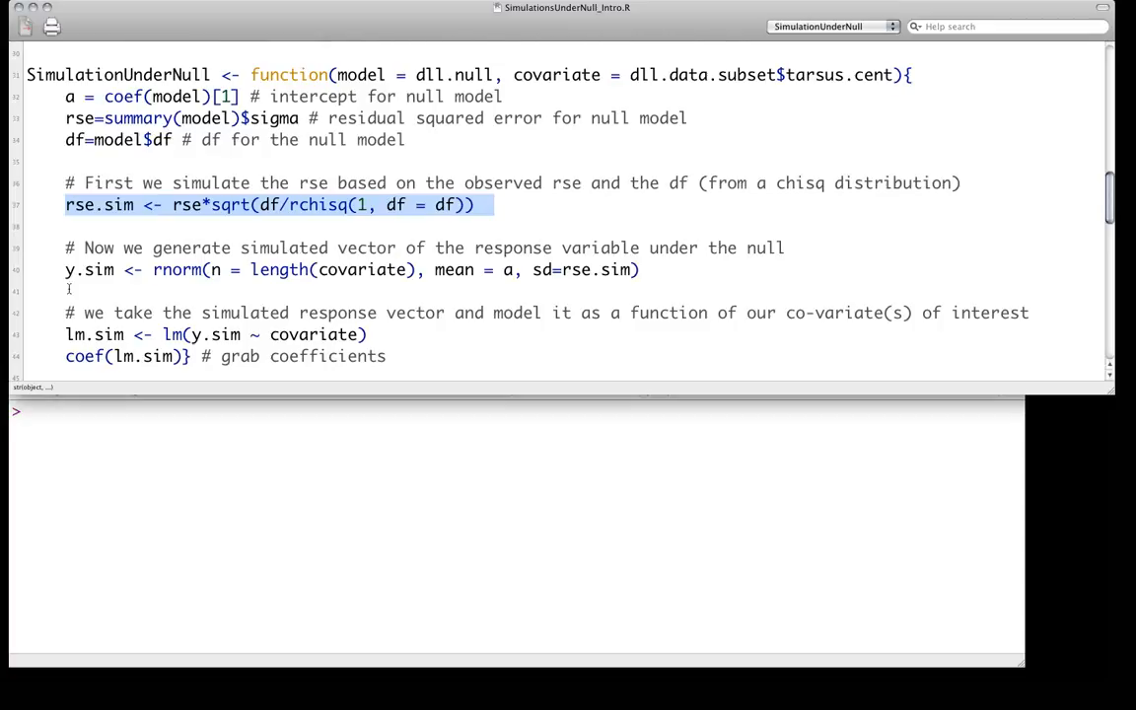
{"action": "left_click_drag", "start_coordinate": [61, 270], "coordinate": [640, 270]}
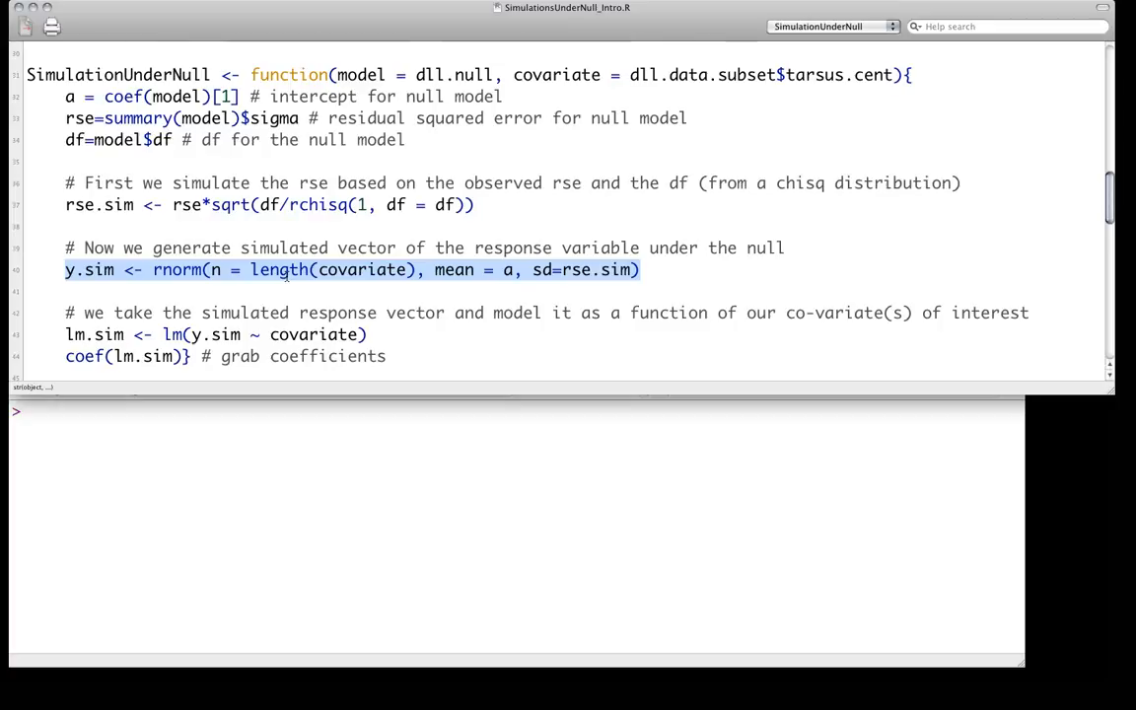
{"action": "left_click", "coordinate": [435, 269]}
{"action": "left_click_drag", "start_coordinate": [434, 269], "coordinate": [512, 269]}
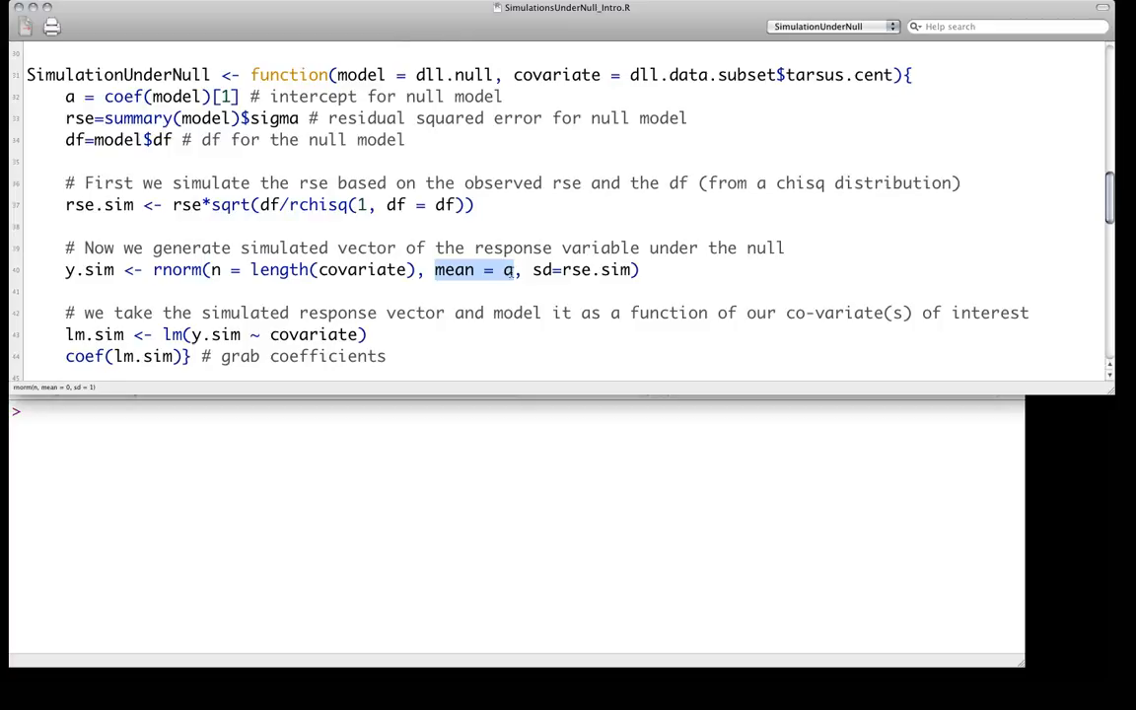
{"action": "left_click_drag", "start_coordinate": [533, 269], "coordinate": [636, 269]}
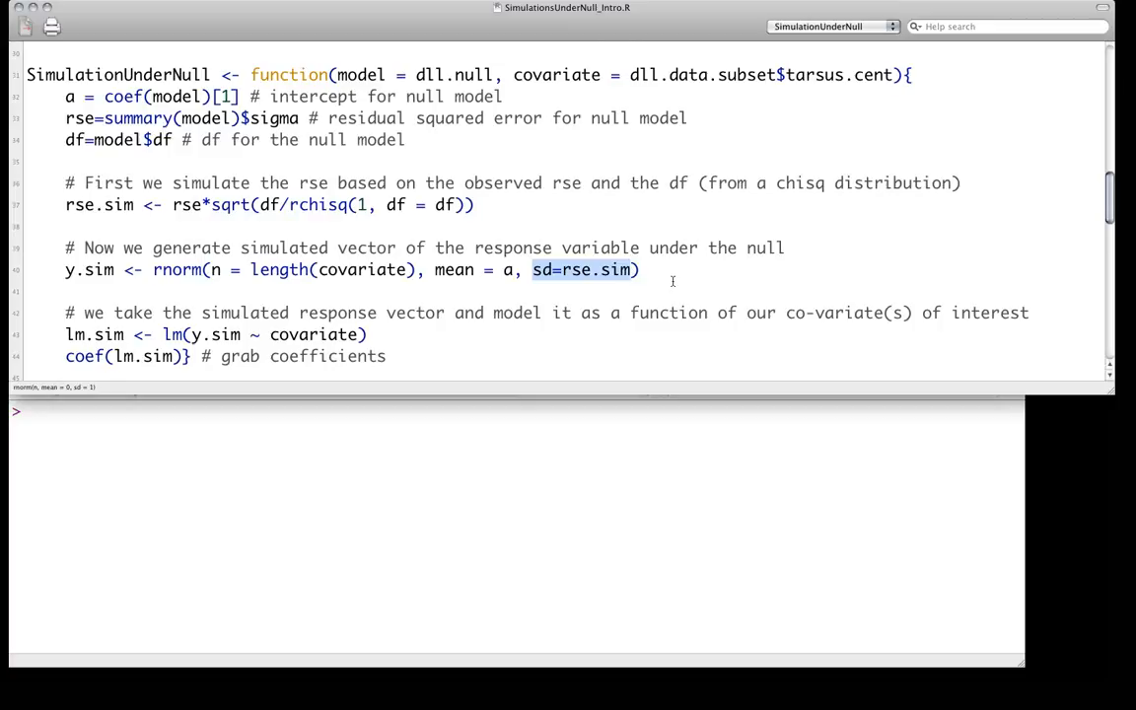
{"action": "left_click", "coordinate": [147, 270]}
{"action": "scroll", "coordinate": [148, 270], "scroll_direction": "down", "scroll_amount": 2}
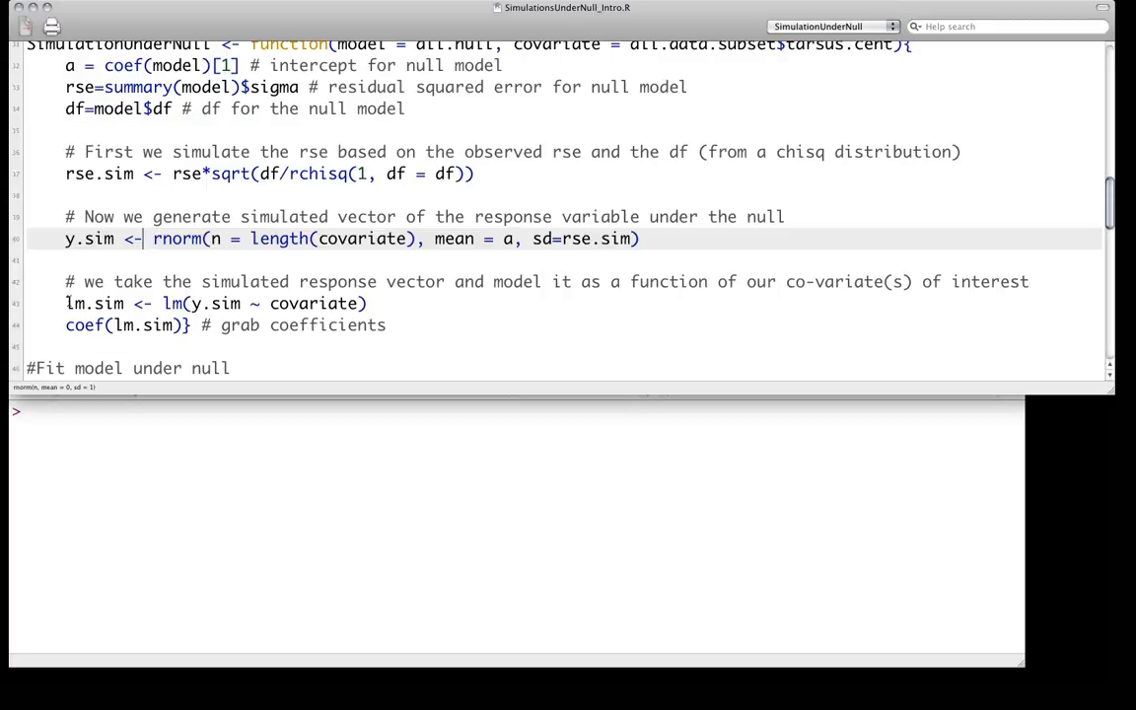
{"action": "left_click_drag", "start_coordinate": [62, 303], "coordinate": [370, 304]}
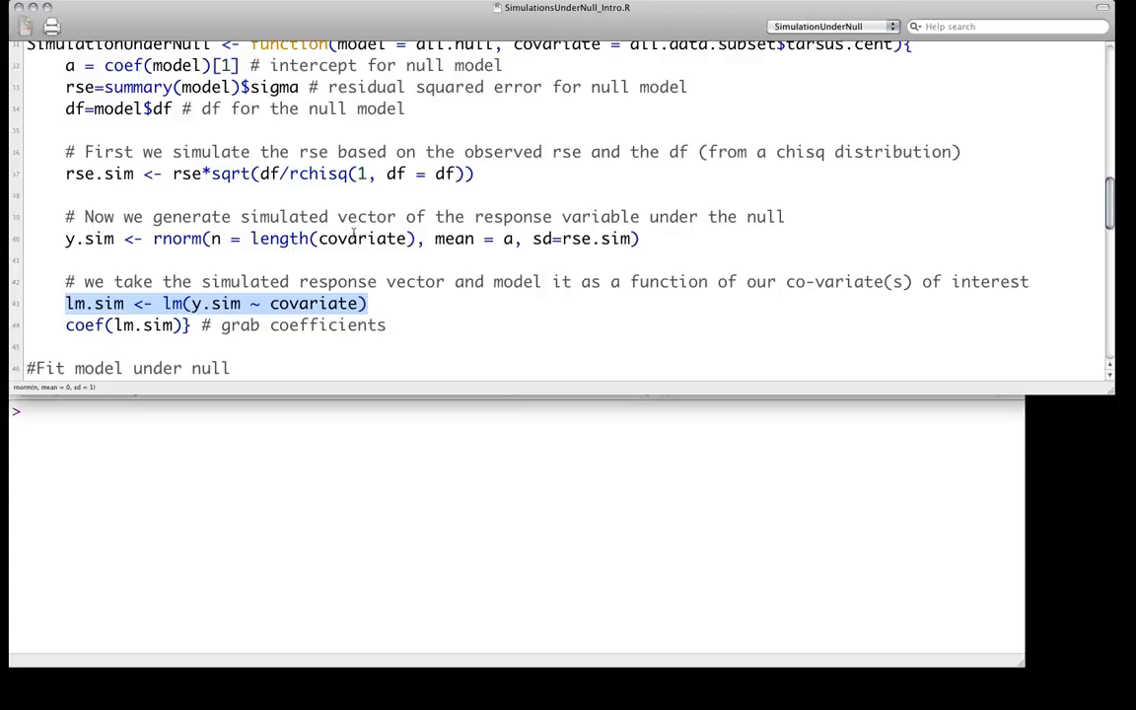
{"action": "scroll", "coordinate": [349, 225], "scroll_direction": "up", "scroll_amount": 1}
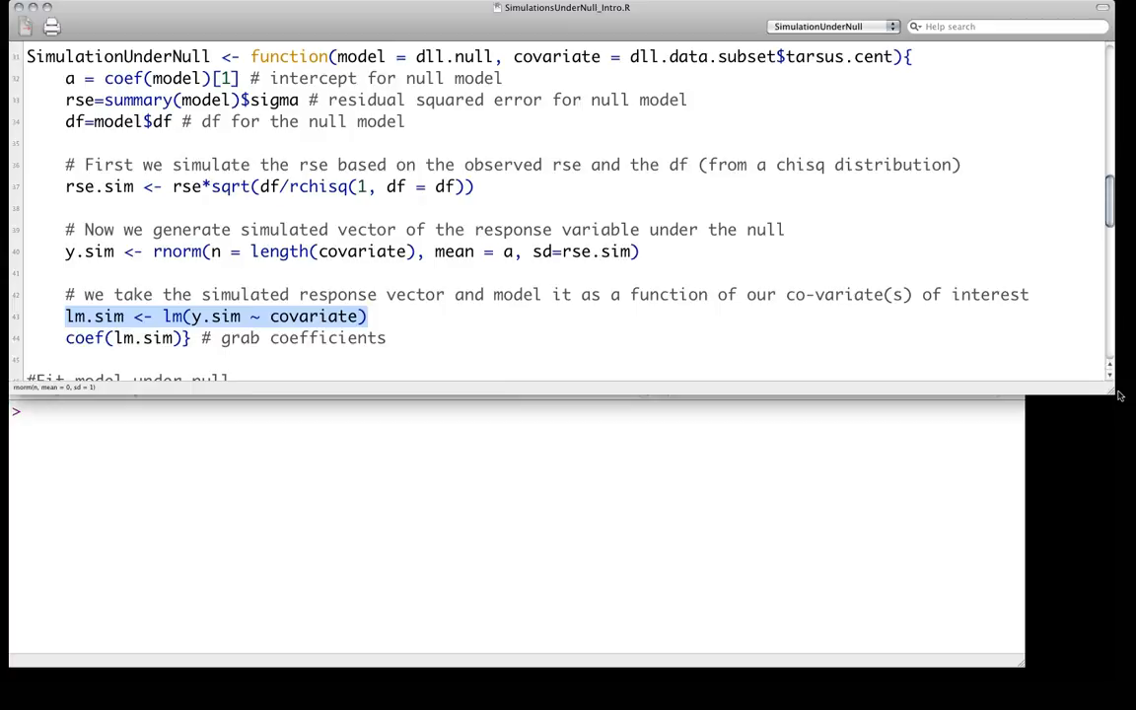
- Enlarge the editor and highlight the coef(lm.sim) return line of the function
{"action": "left_click_drag", "start_coordinate": [1116, 399], "coordinate": [1133, 538]}
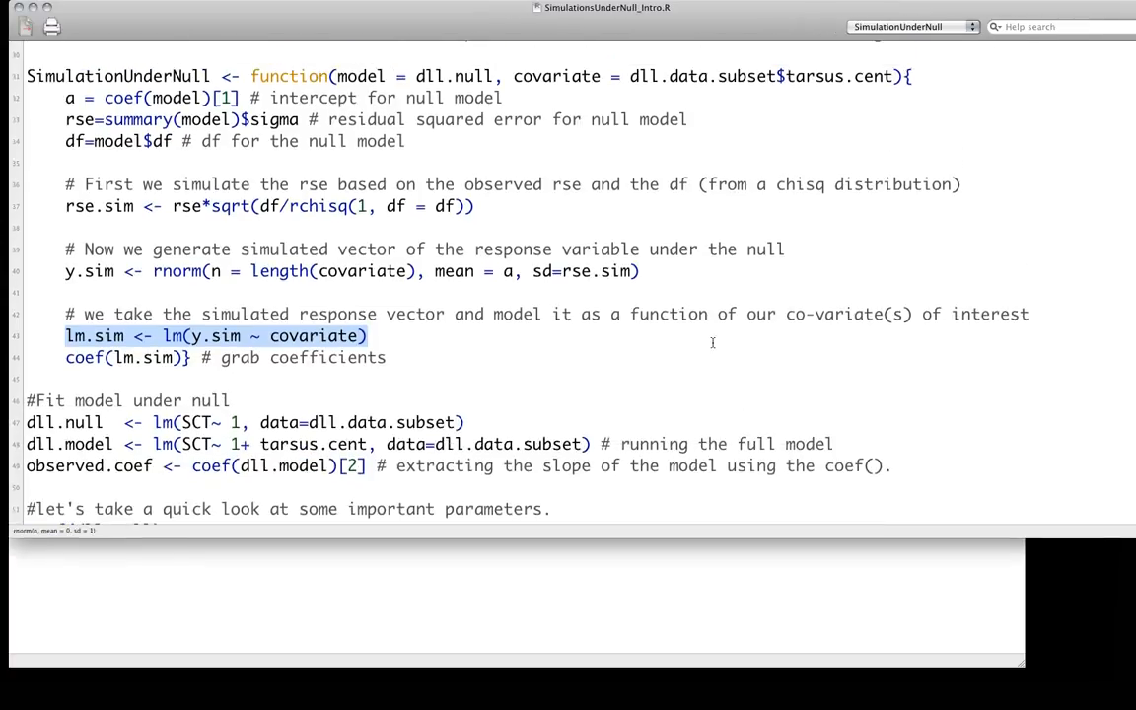
{"action": "left_click", "coordinate": [422, 272]}
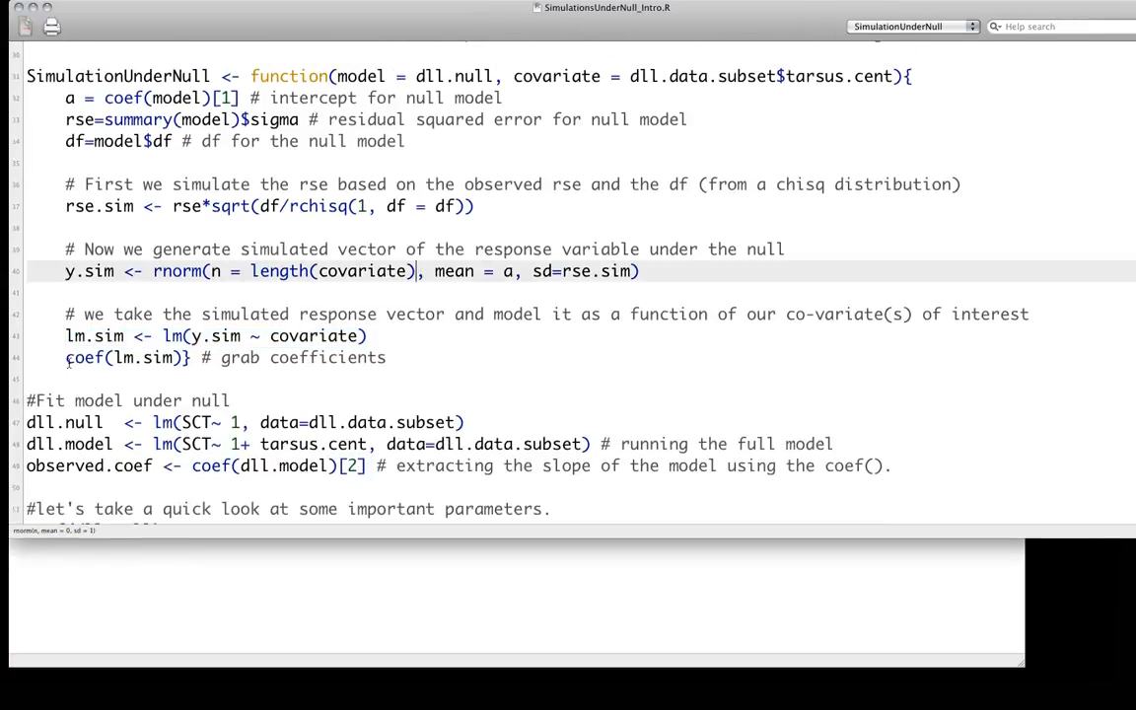
{"action": "left_click_drag", "start_coordinate": [64, 357], "coordinate": [182, 357]}
{"action": "left_click", "coordinate": [187, 379]}
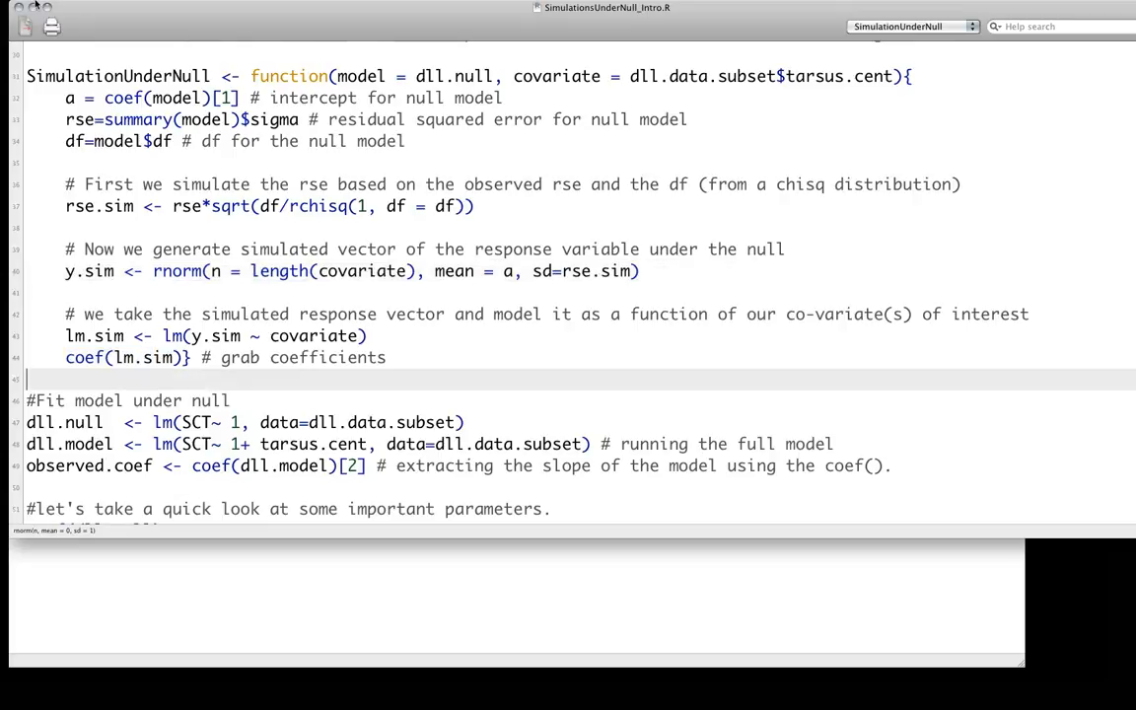
- Run the whole SimulationUnderNull function definition into the session
{"action": "left_click_drag", "start_coordinate": [25, 76], "coordinate": [46, 373]}
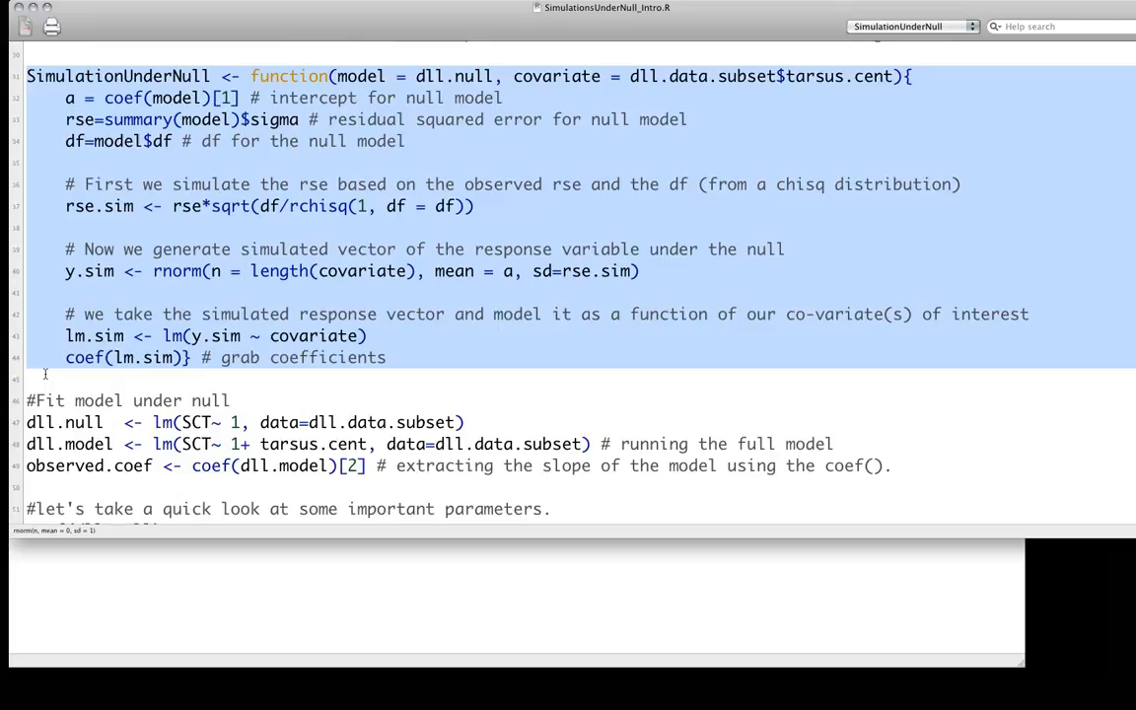
{"action": "key", "text": "super+Return"}
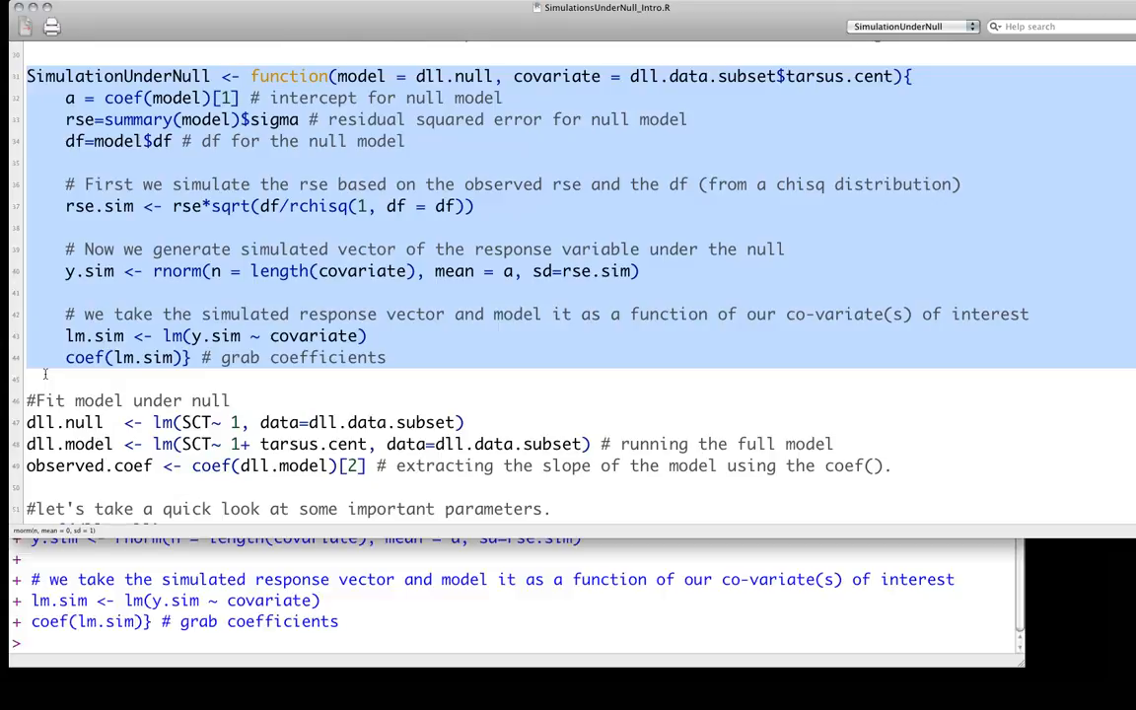
{"action": "left_click", "coordinate": [165, 556]}
- Clear the console and highlight the dll.null and dll.model fitting lines
{"action": "key", "text": "super+alt+l"}
{"action": "left_click", "coordinate": [244, 183]}
{"action": "scroll", "coordinate": [493, 246], "scroll_direction": "down", "scroll_amount": 6}
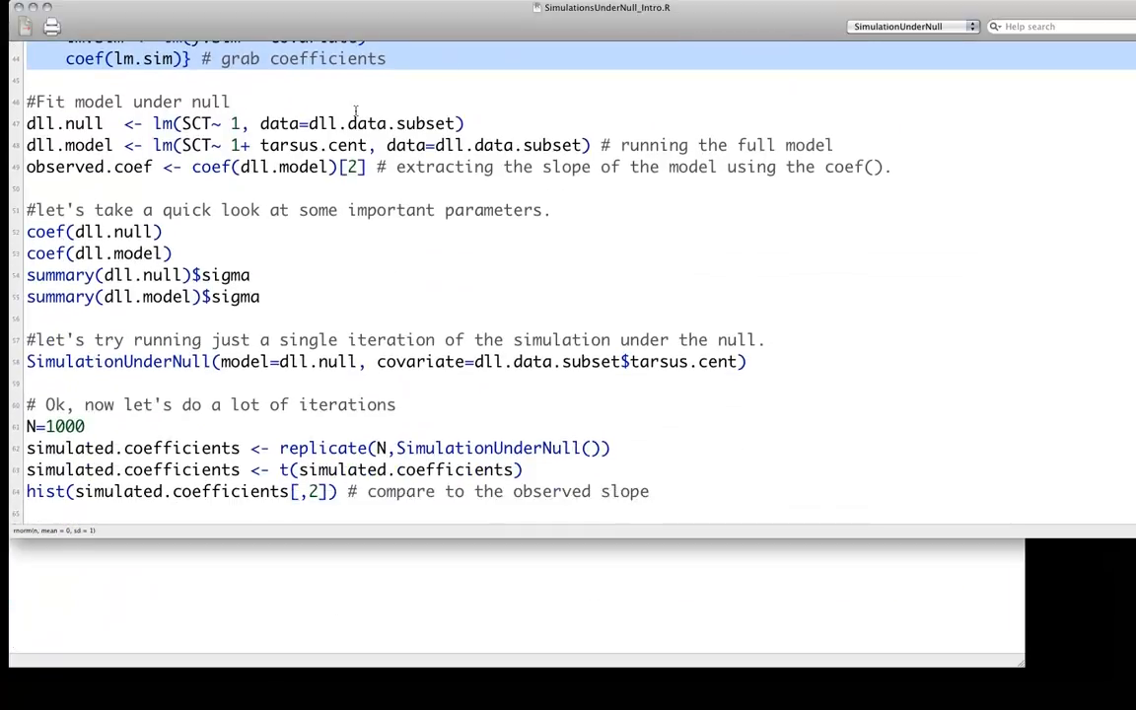
{"action": "left_click_drag", "start_coordinate": [26, 122], "coordinate": [874, 139]}
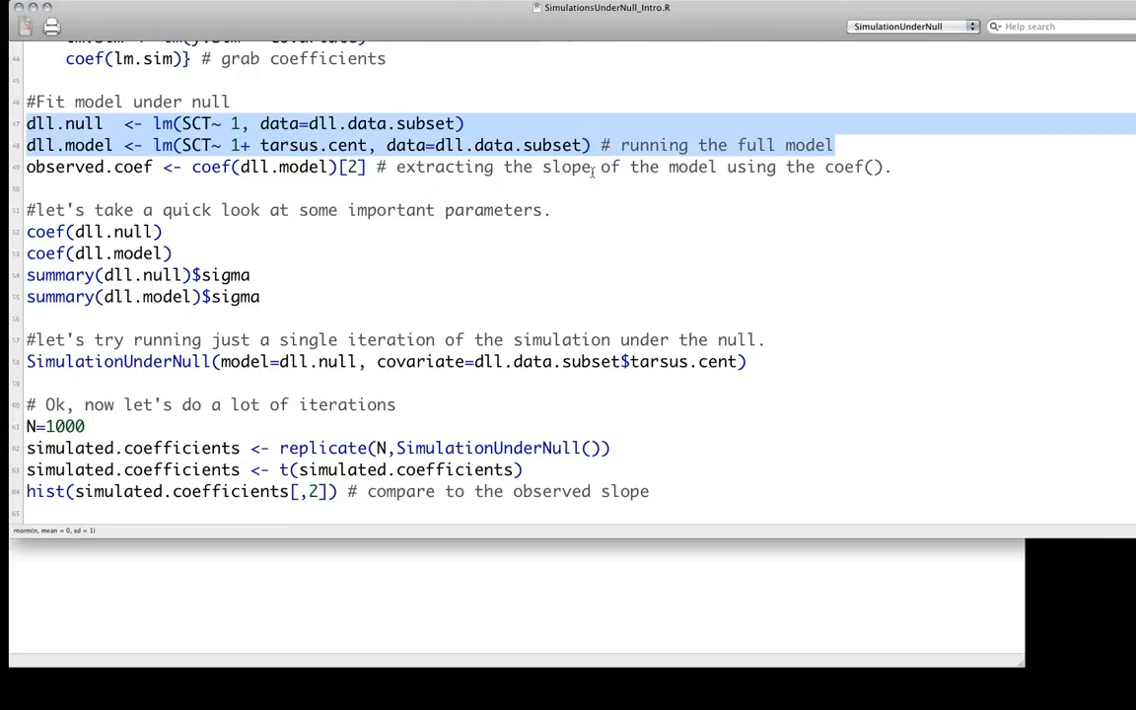
{"action": "left_click", "coordinate": [516, 187]}
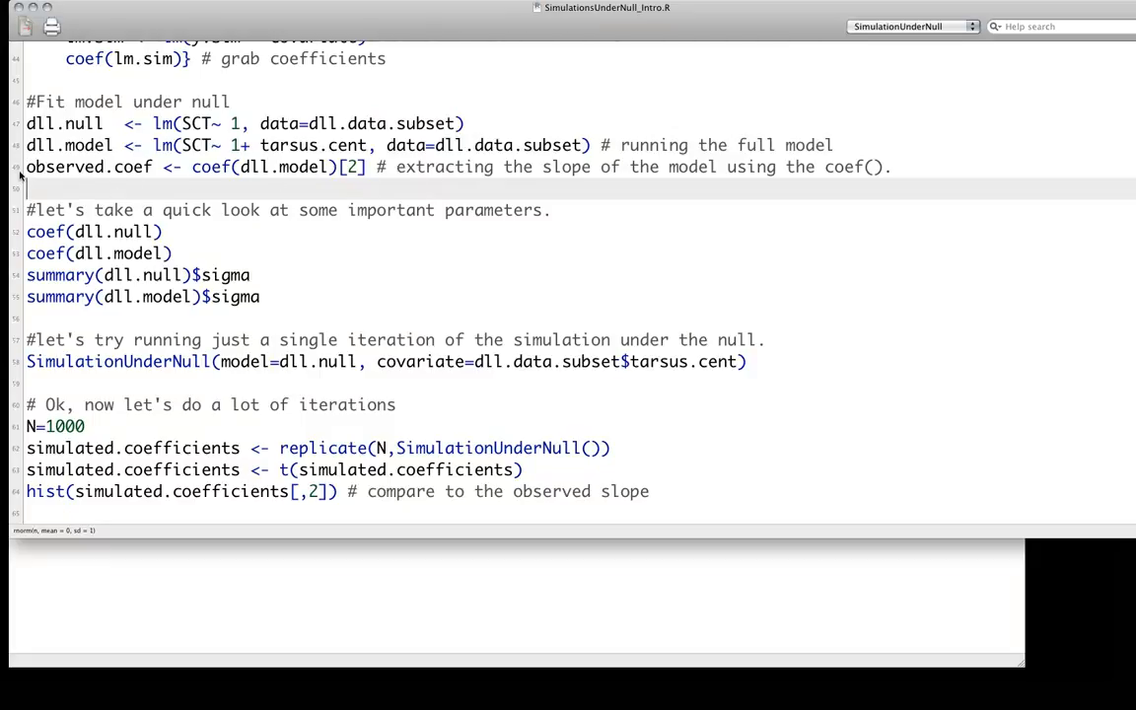
- Run the observed.coef line and print the tarsus.cent slope 26.77775 at the console
{"action": "mouse_move", "coordinate": [22, 167]}
{"action": "left_mouse_down"}
{"action": "mouse_move", "coordinate": [364, 181]}
{"action": "mouse_move", "coordinate": [367, 170]}
{"action": "left_mouse_up"}
{"action": "key", "text": "super+Return"}
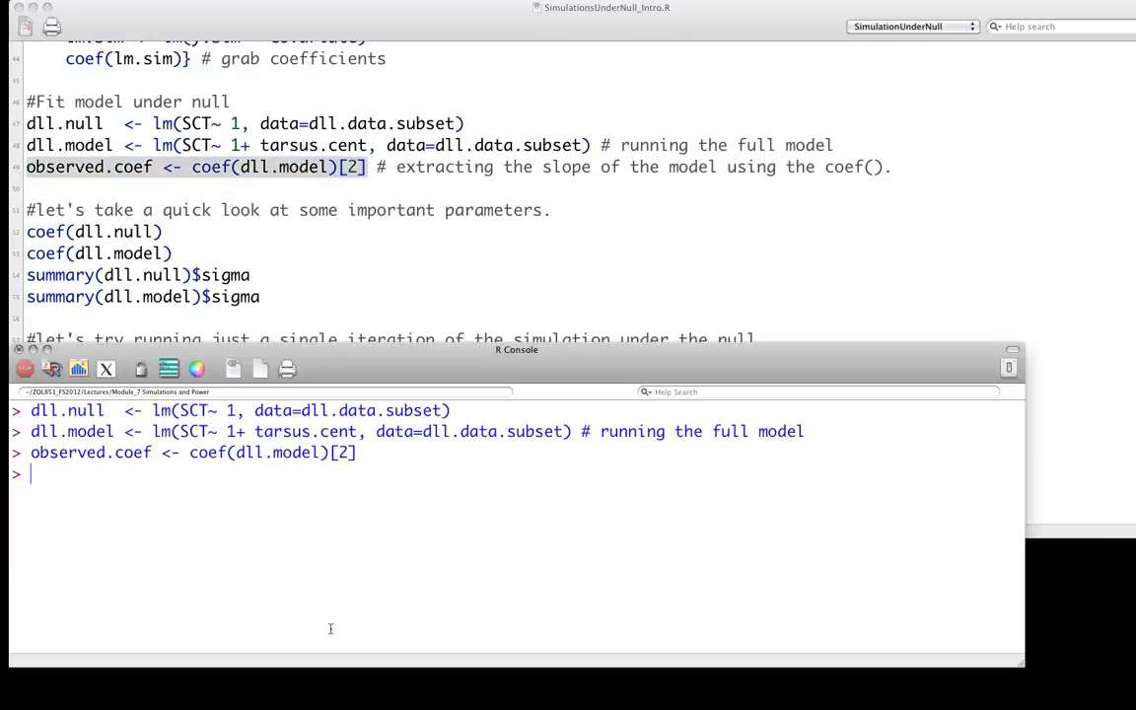
{"action": "left_click", "coordinate": [326, 552]}
{"action": "type", "text": "observed.coef"}
{"action": "key", "text": "Return"}
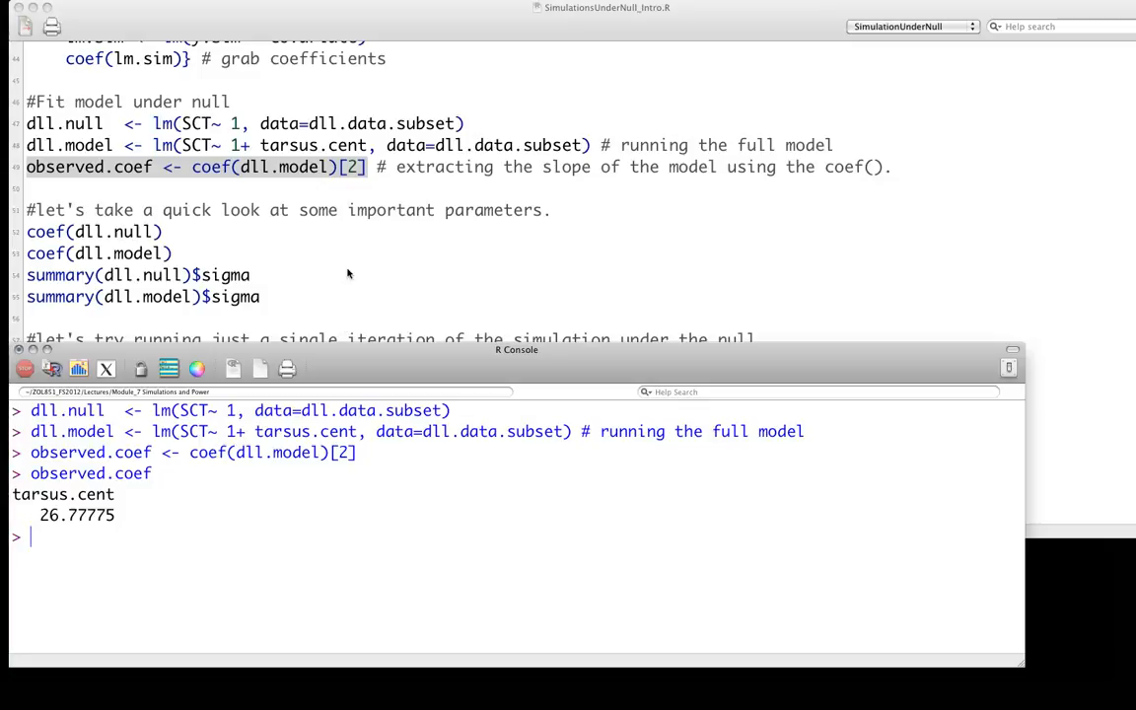
{"action": "scroll", "coordinate": [182, 197], "scroll_direction": "down", "scroll_amount": 1}
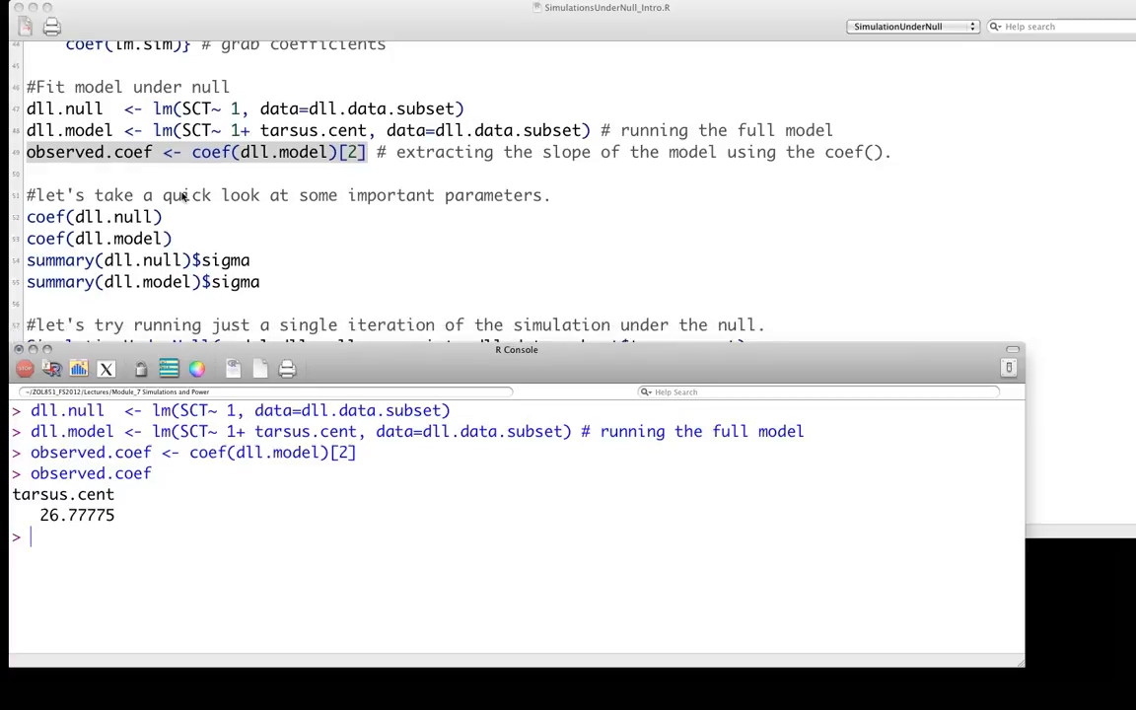
- Run coef(dll.null) and coef(dll.model), showing intercept 11.15173 and slope 26.77775
{"action": "left_click", "coordinate": [182, 197]}
{"action": "scroll", "coordinate": [209, 215], "scroll_direction": "down", "scroll_amount": 1}
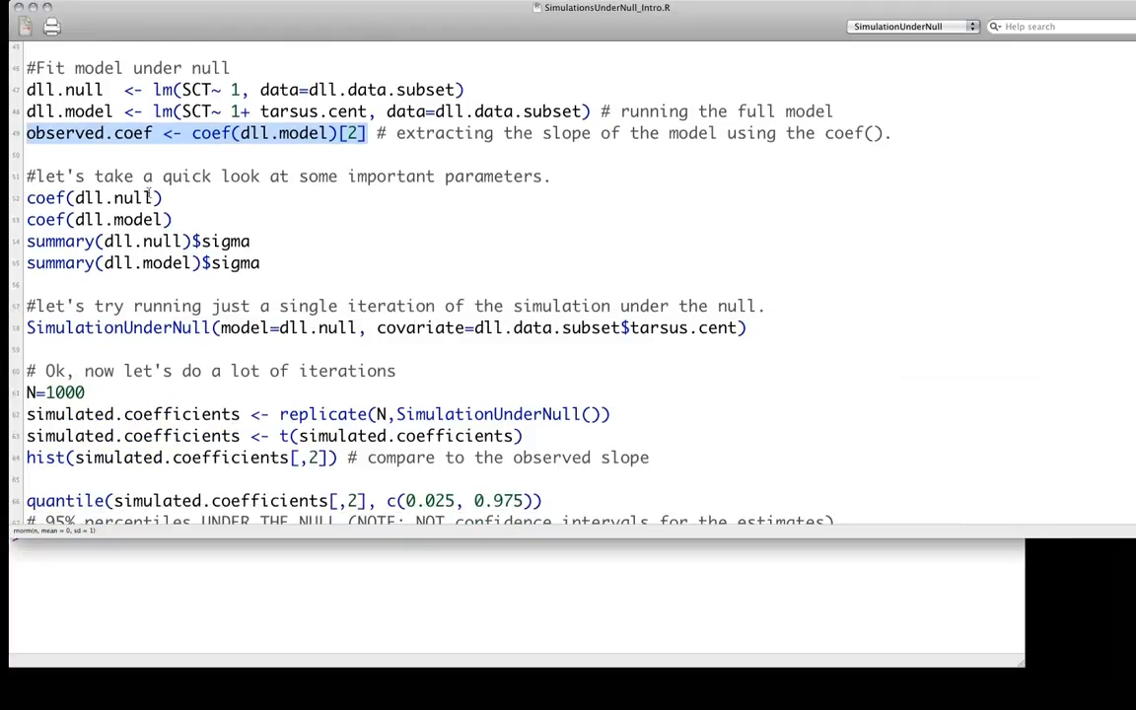
{"action": "left_click_drag", "start_coordinate": [27, 197], "coordinate": [215, 212]}
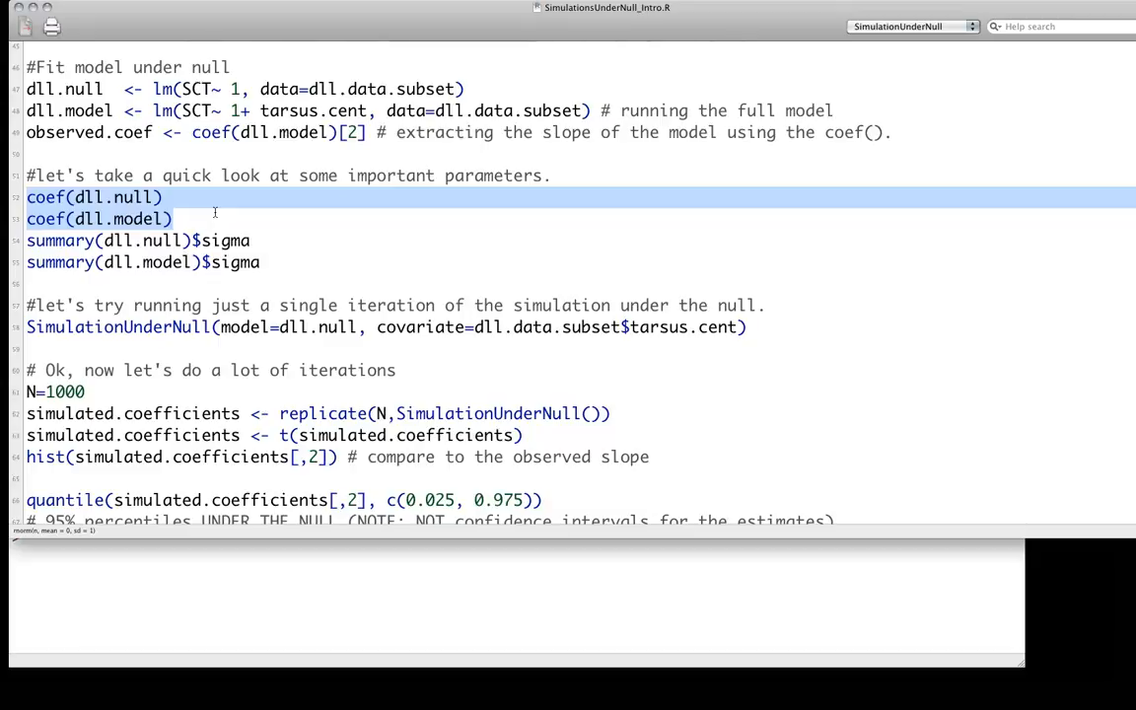
{"action": "key", "text": "super+Return"}
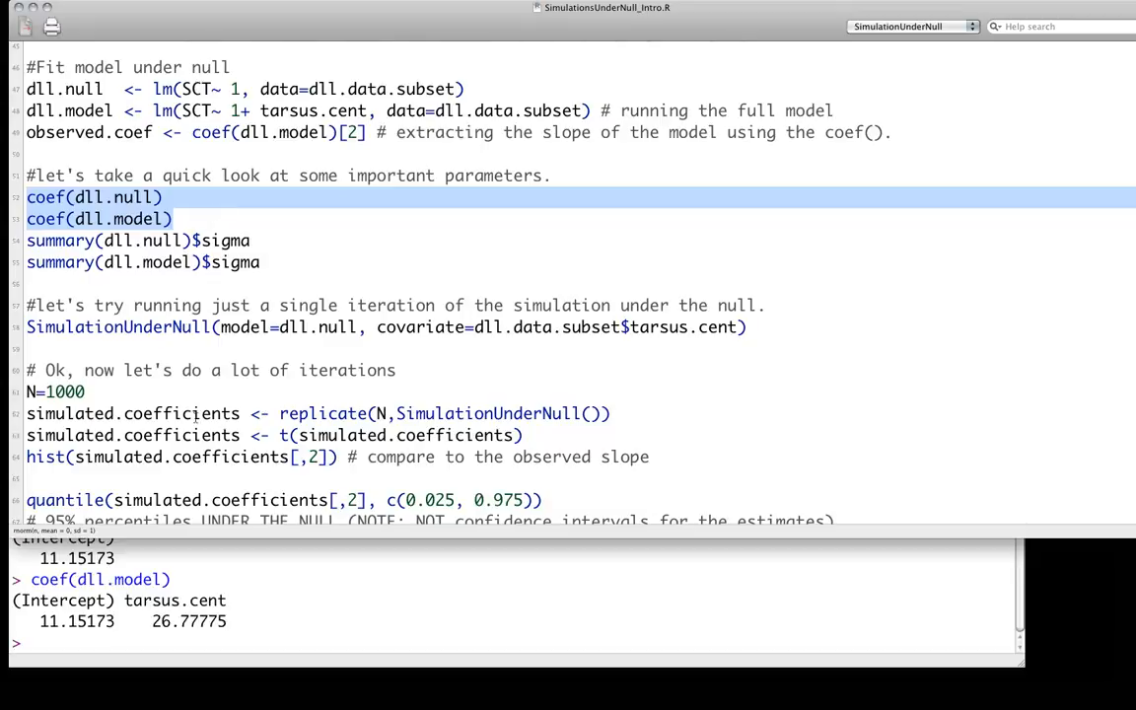
{"action": "left_click", "coordinate": [464, 526]}
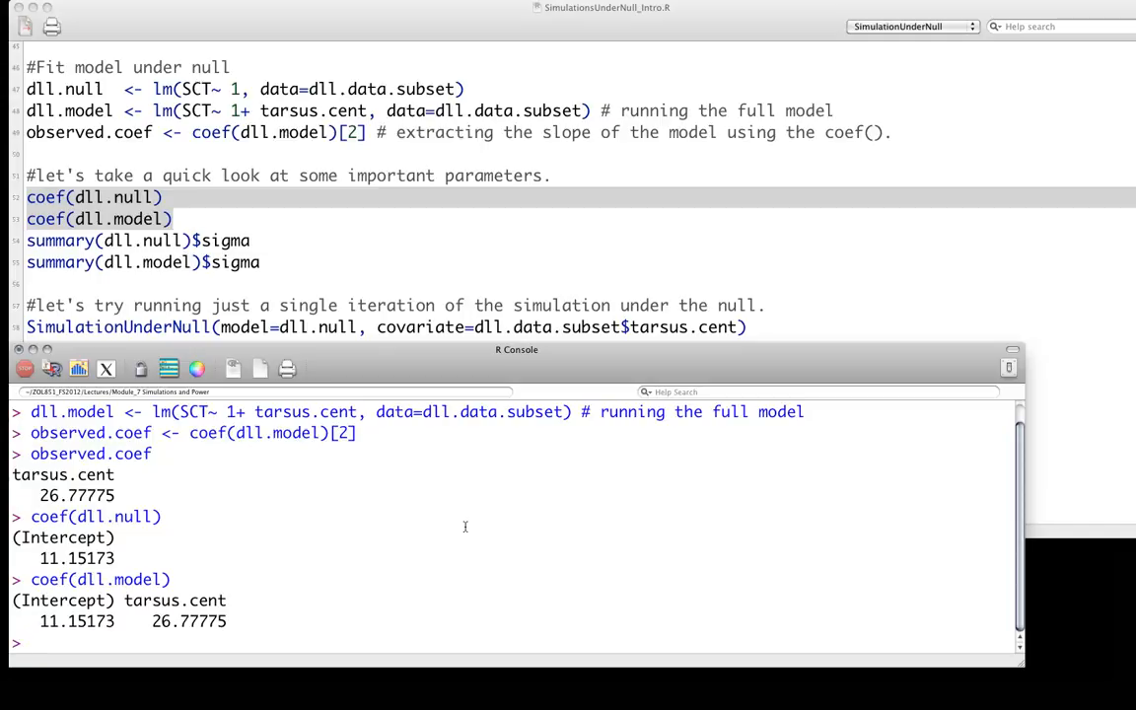
- Clear the console output after reading the coefficients
{"action": "left_click", "coordinate": [283, 249]}
{"action": "left_click", "coordinate": [274, 563]}
{"action": "key", "text": "super+alt+l"}
- Run the two summary(...)$sigma lines for the null and full models
{"action": "left_click", "coordinate": [251, 268]}
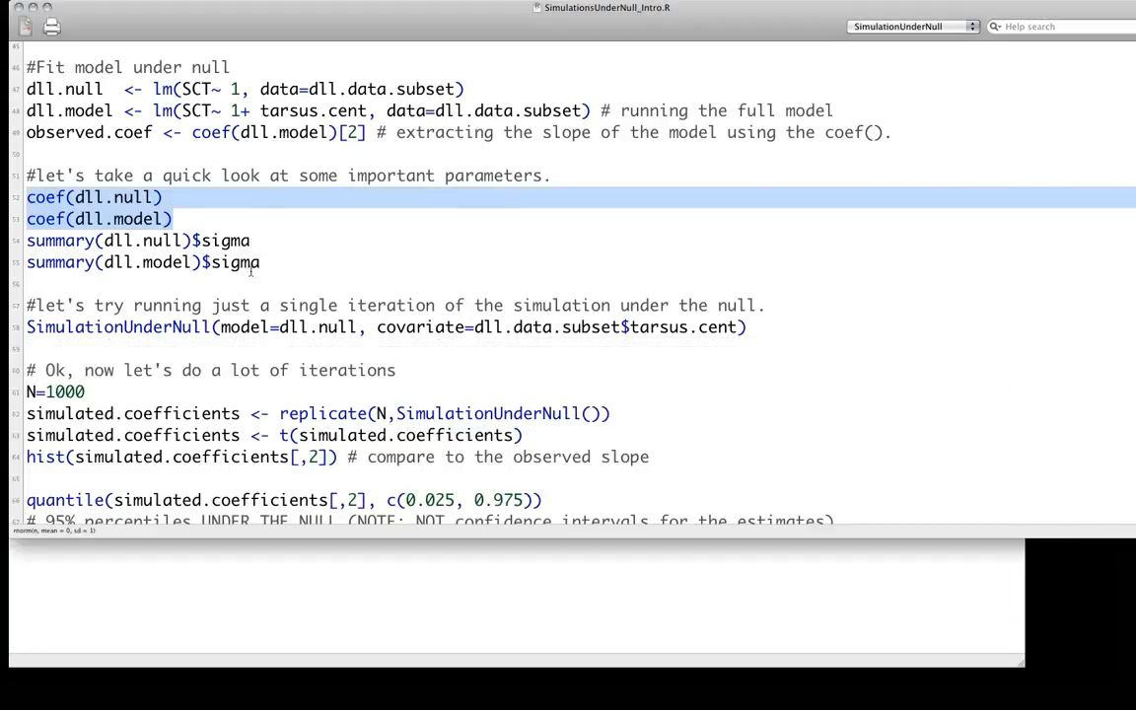
{"action": "left_click_drag", "start_coordinate": [262, 263], "coordinate": [2, 240]}
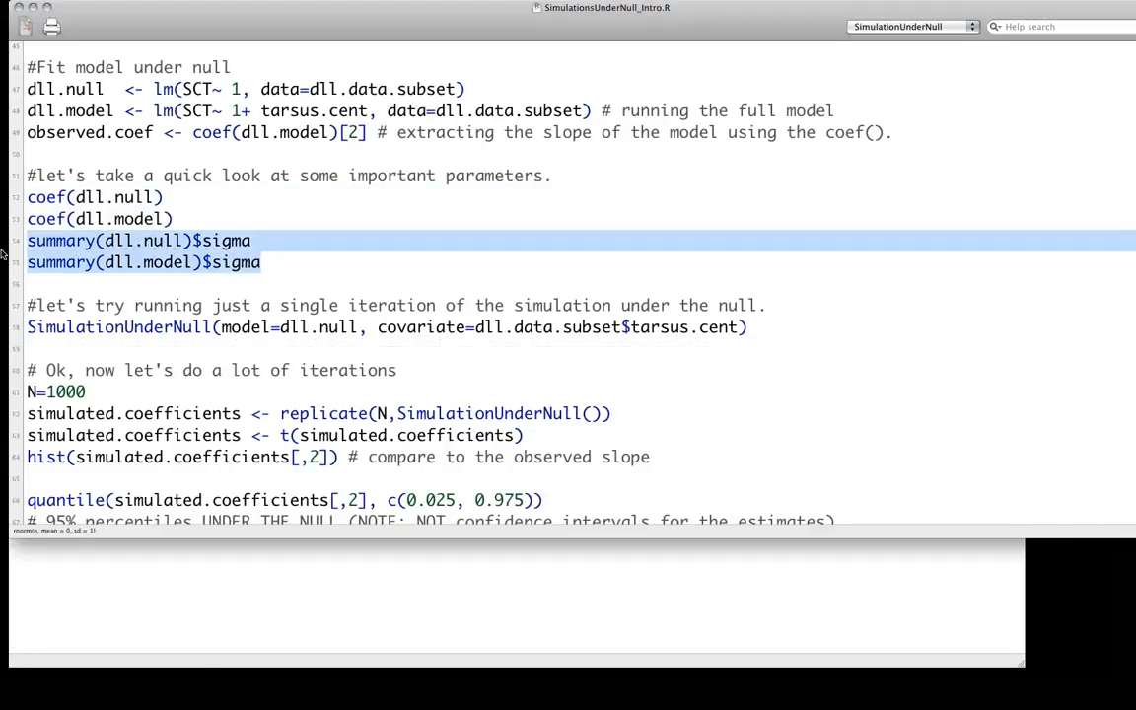
{"action": "key", "text": "super+Return"}
{"action": "left_click", "coordinate": [316, 509]}
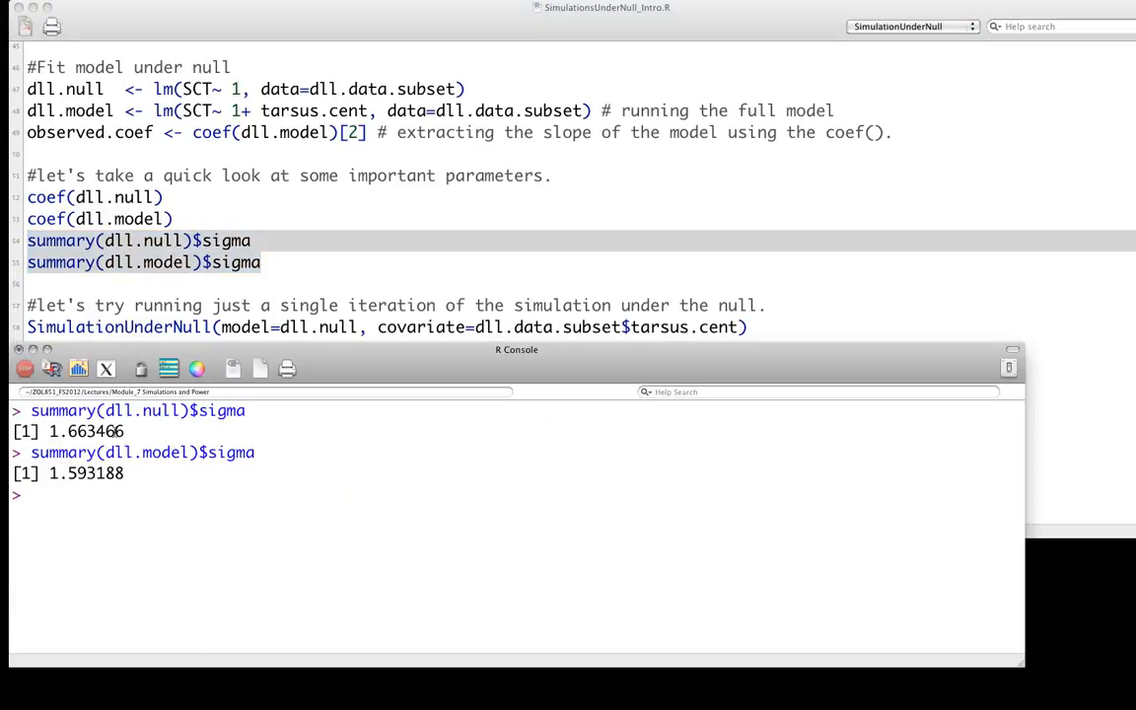
- Highlight the printed residual sigmas 1.663466 and 1.593188 in the console
{"action": "left_click_drag", "start_coordinate": [125, 431], "coordinate": [49, 431]}
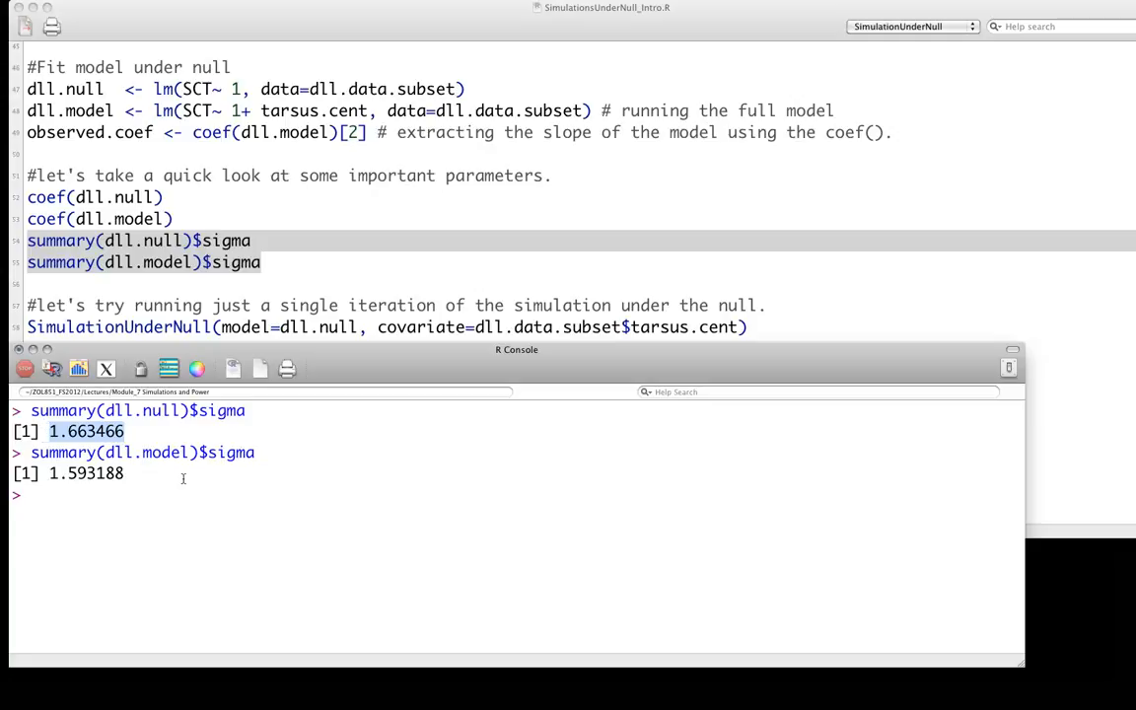
{"action": "left_click_drag", "start_coordinate": [124, 473], "coordinate": [49, 474]}
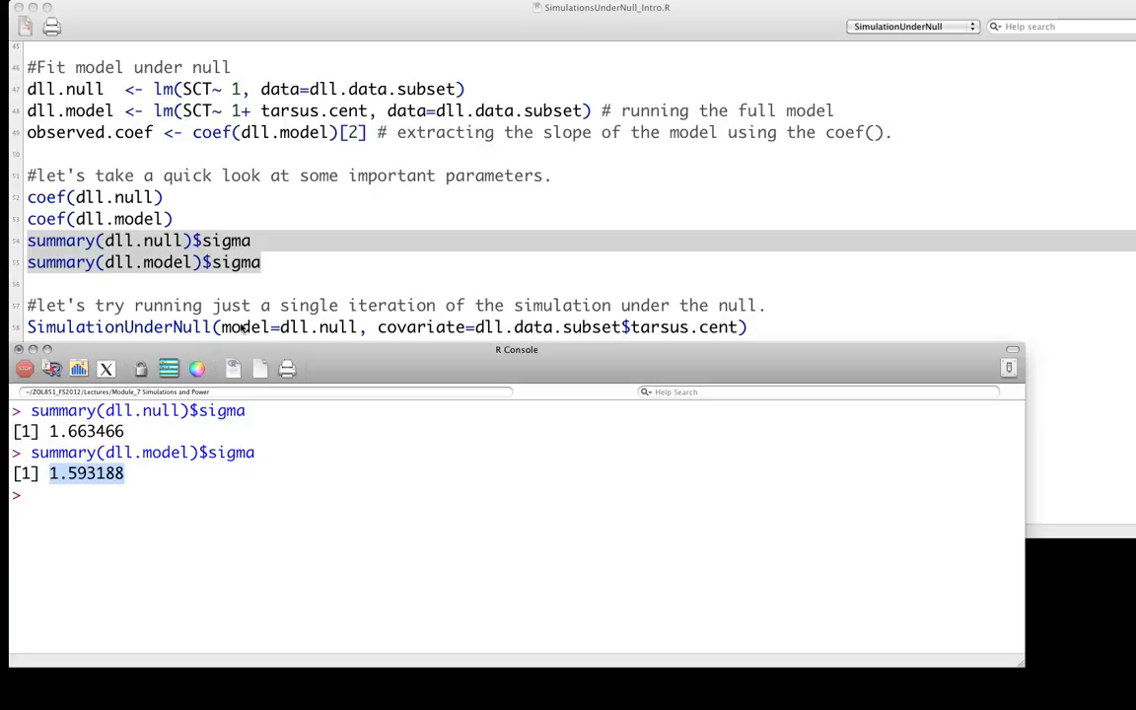
- Run one SimulationUnderNull(model=dll.null) call, returning intercept 11.155 and slope -0.0247
{"action": "left_click", "coordinate": [232, 286]}
{"action": "scroll", "coordinate": [286, 261], "scroll_direction": "down", "scroll_amount": 4}
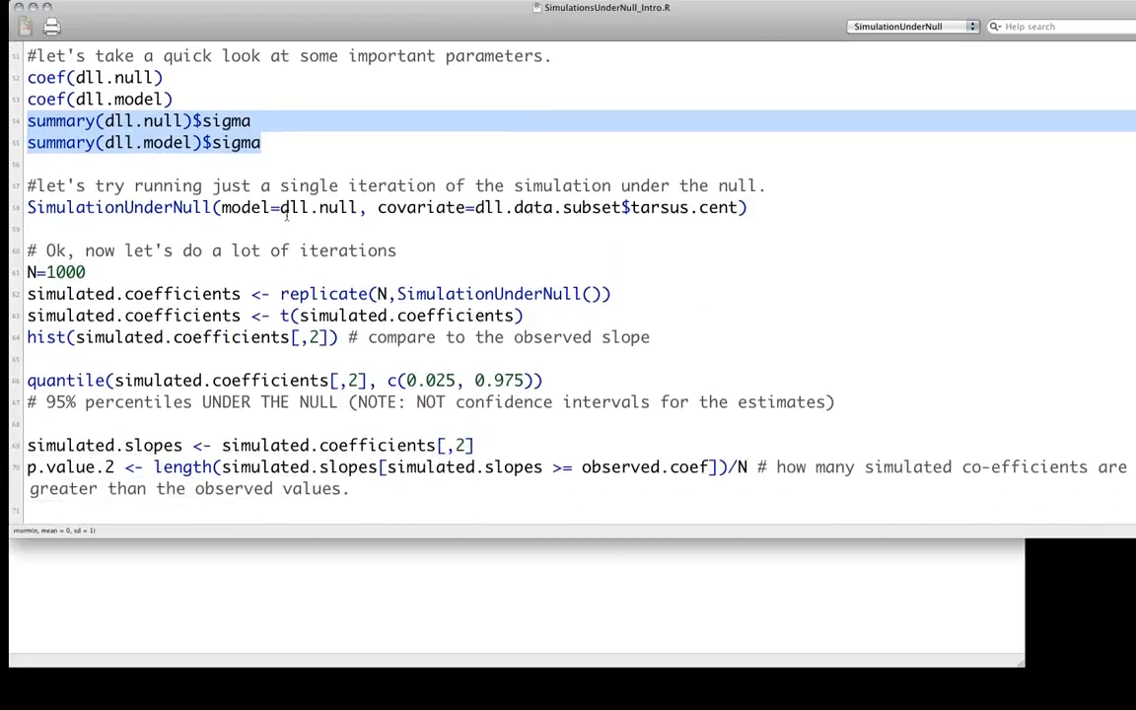
{"action": "left_click_drag", "start_coordinate": [281, 14], "coordinate": [301, 10]}
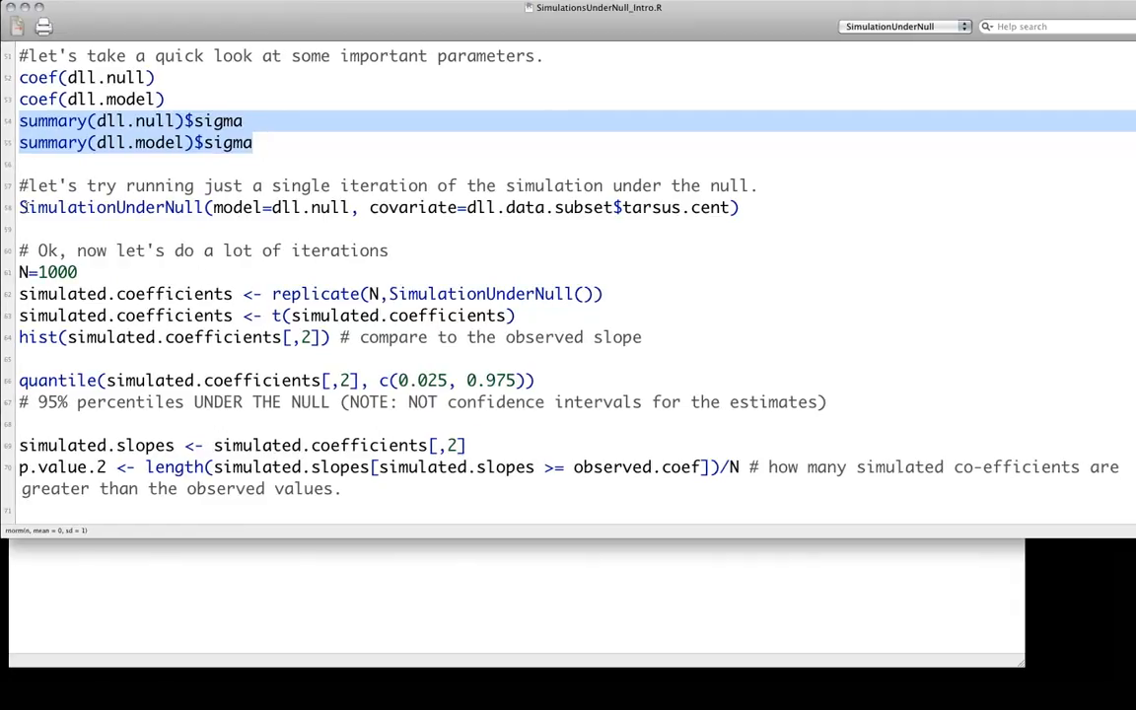
{"action": "left_click", "coordinate": [61, 190]}
{"action": "key", "text": "super+Return"}
{"action": "left_click", "coordinate": [331, 571]}
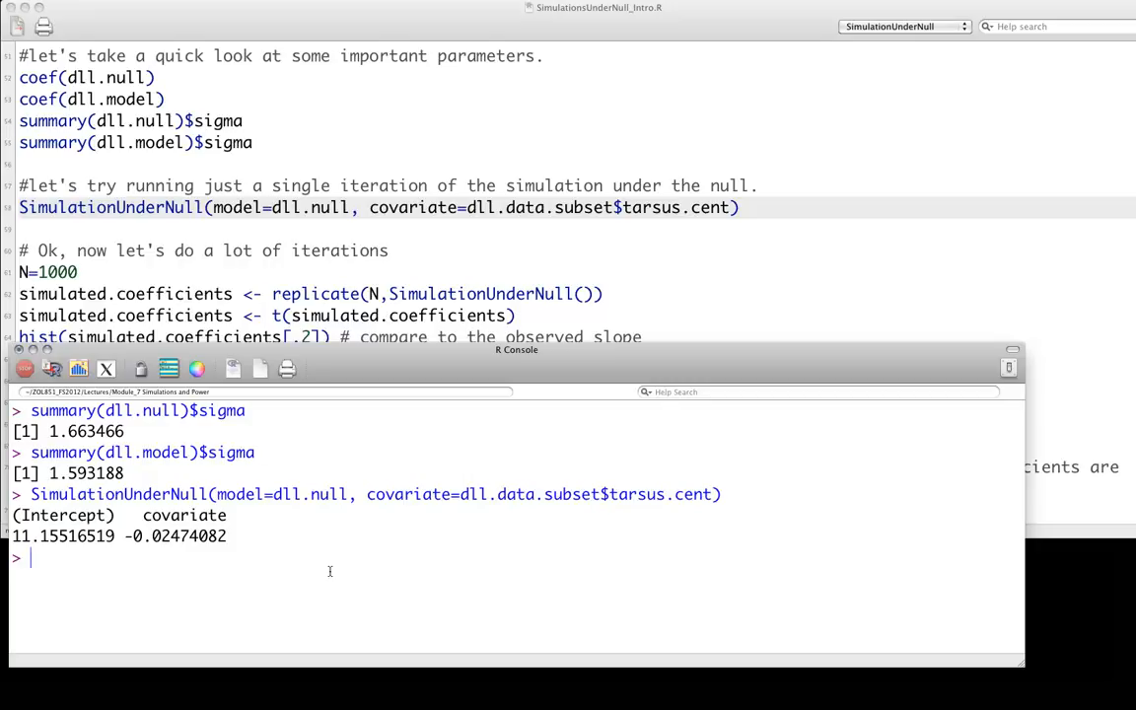
- Run the N=1000 replicate, transpose and hist lines to simulate slopes under the null
{"action": "left_click", "coordinate": [207, 300]}
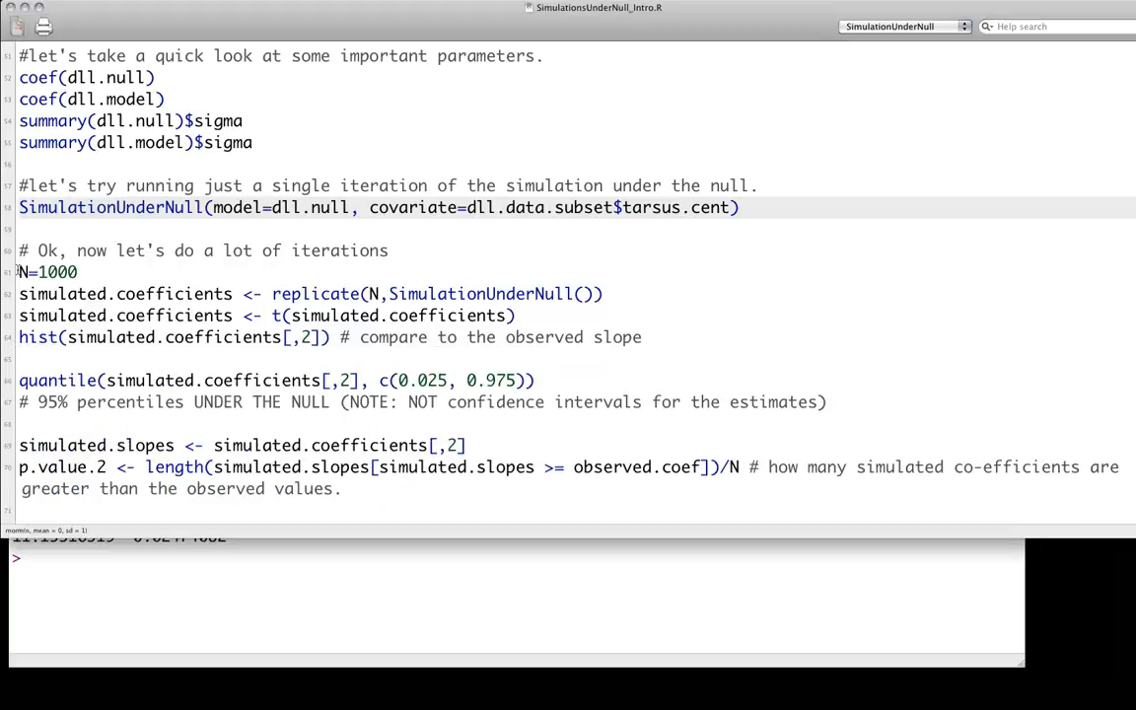
{"action": "left_click_drag", "start_coordinate": [20, 272], "coordinate": [637, 299]}
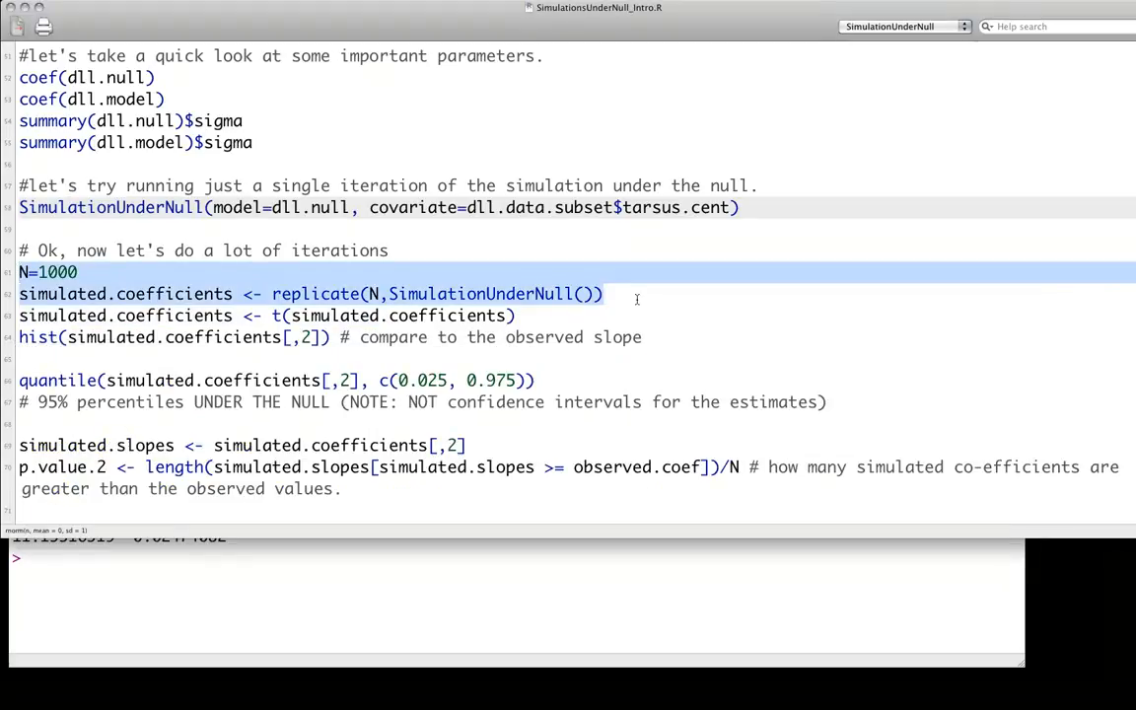
{"action": "left_click_drag", "start_coordinate": [637, 299], "coordinate": [632, 301]}
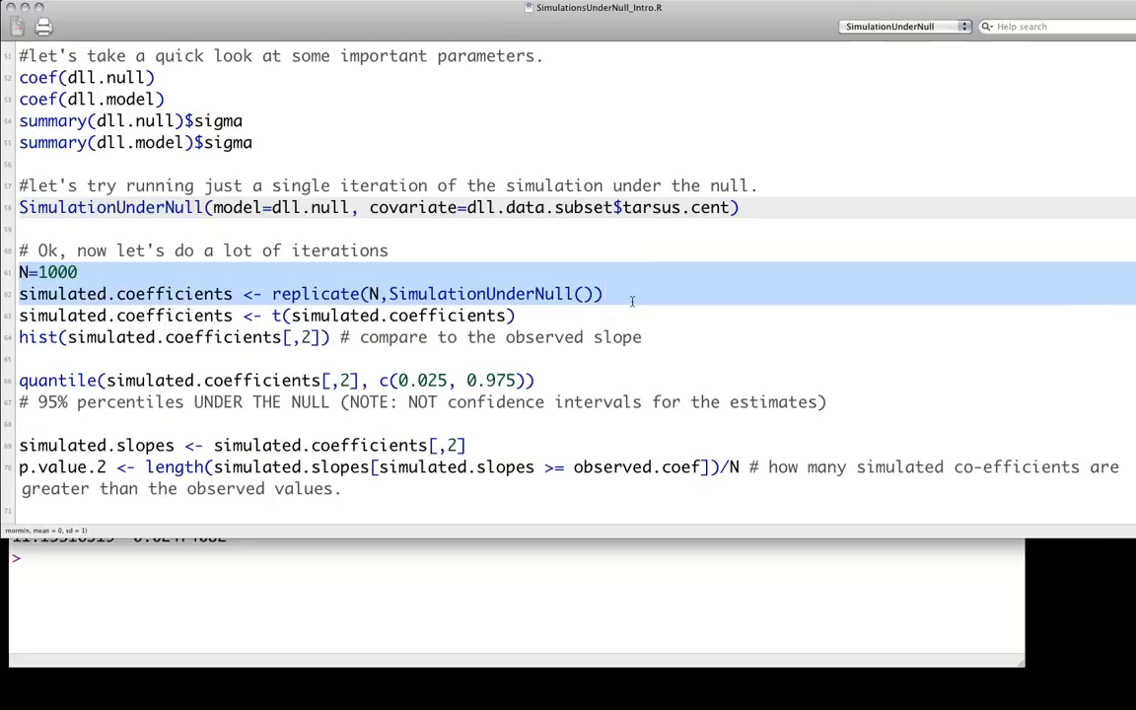
{"action": "left_click_drag", "start_coordinate": [632, 301], "coordinate": [630, 313]}
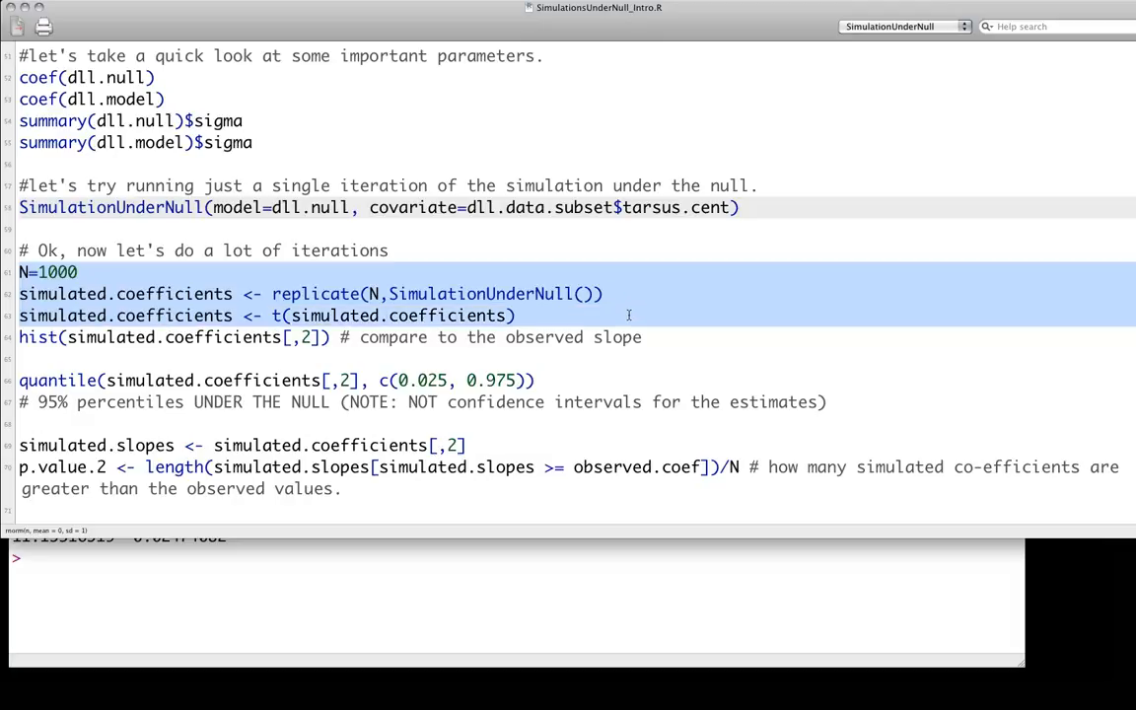
{"action": "left_click_drag", "start_coordinate": [628, 314], "coordinate": [619, 347]}
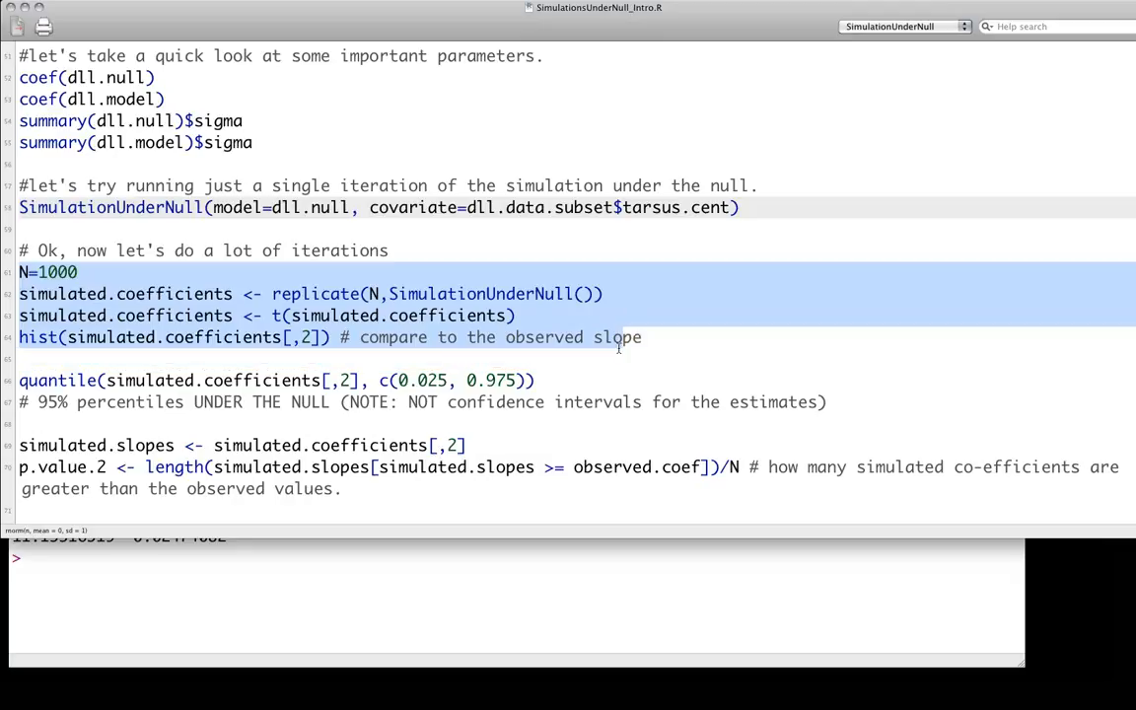
{"action": "left_click_drag", "start_coordinate": [619, 347], "coordinate": [677, 341]}
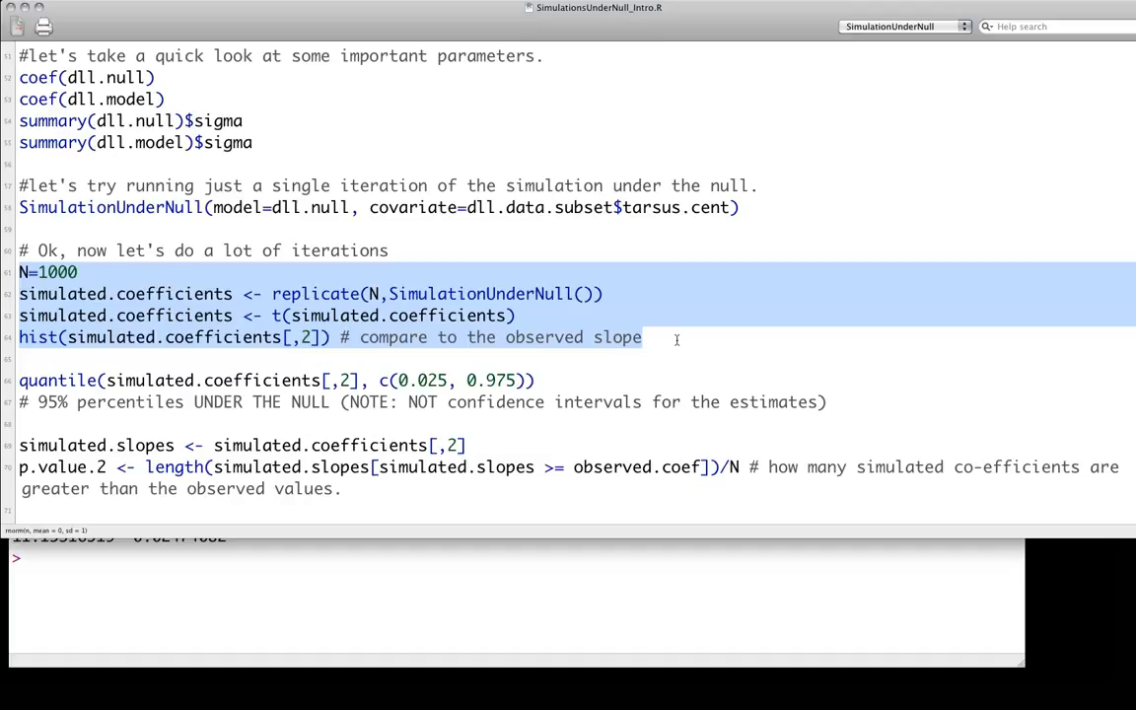
{"action": "key", "text": "super+Return"}
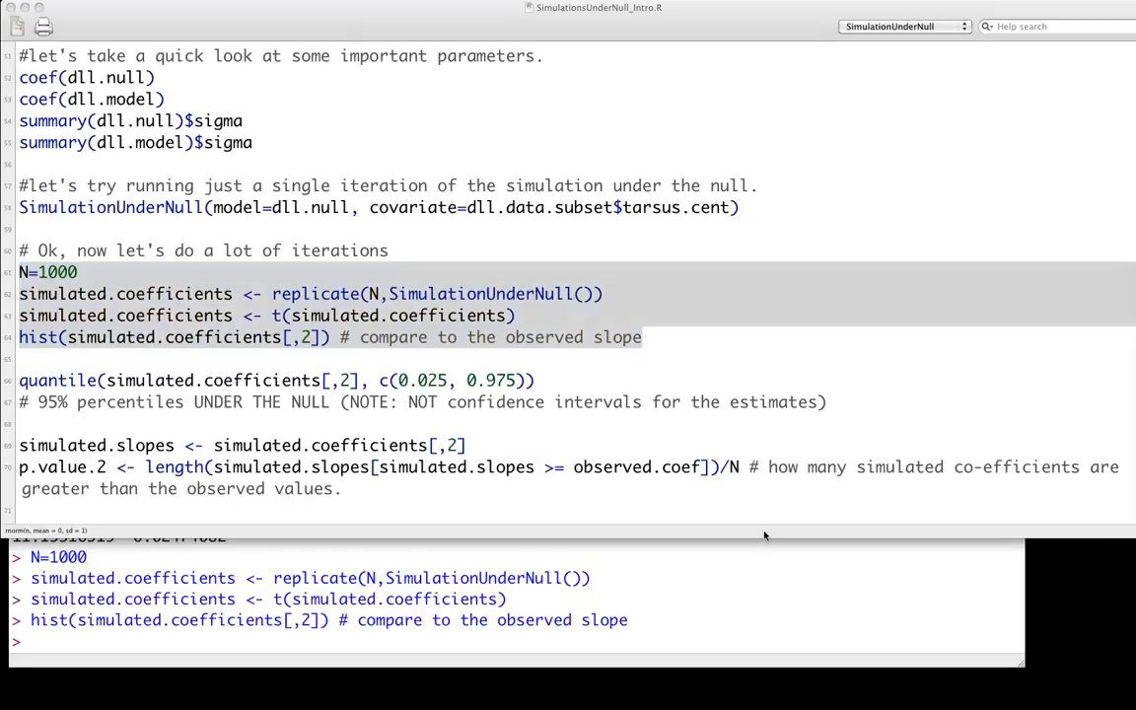
{"action": "left_click_drag", "start_coordinate": [888, 247], "coordinate": [375, 77]}
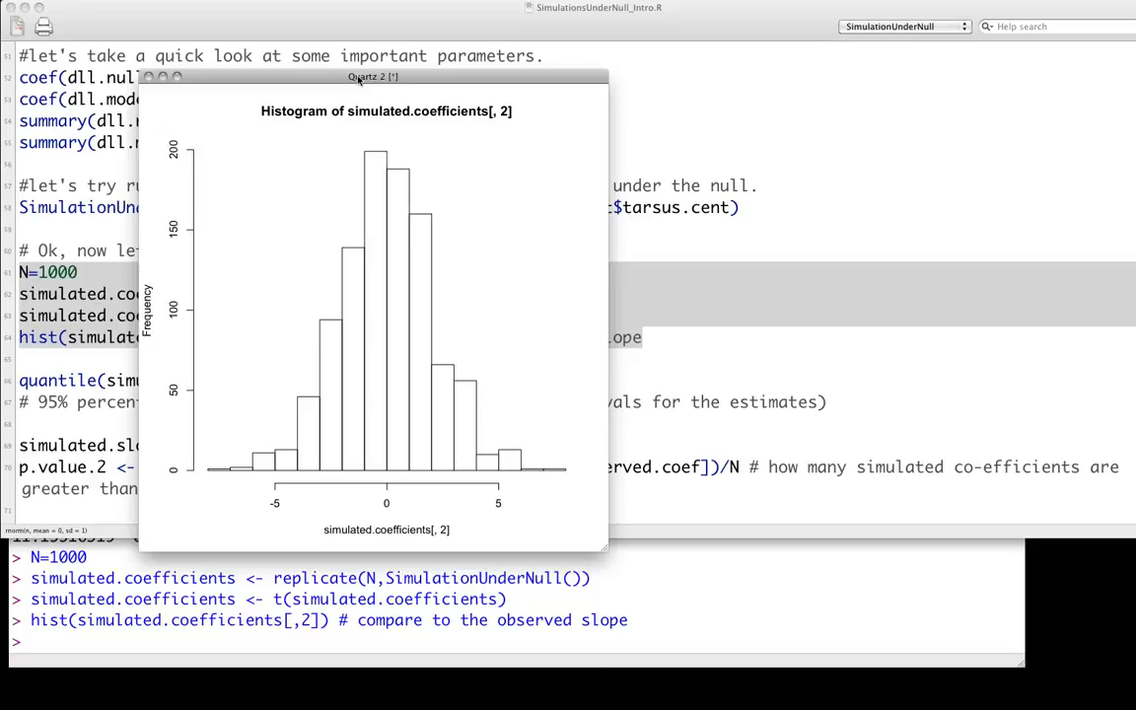
{"action": "left_click_drag", "start_coordinate": [358, 79], "coordinate": [857, 182]}
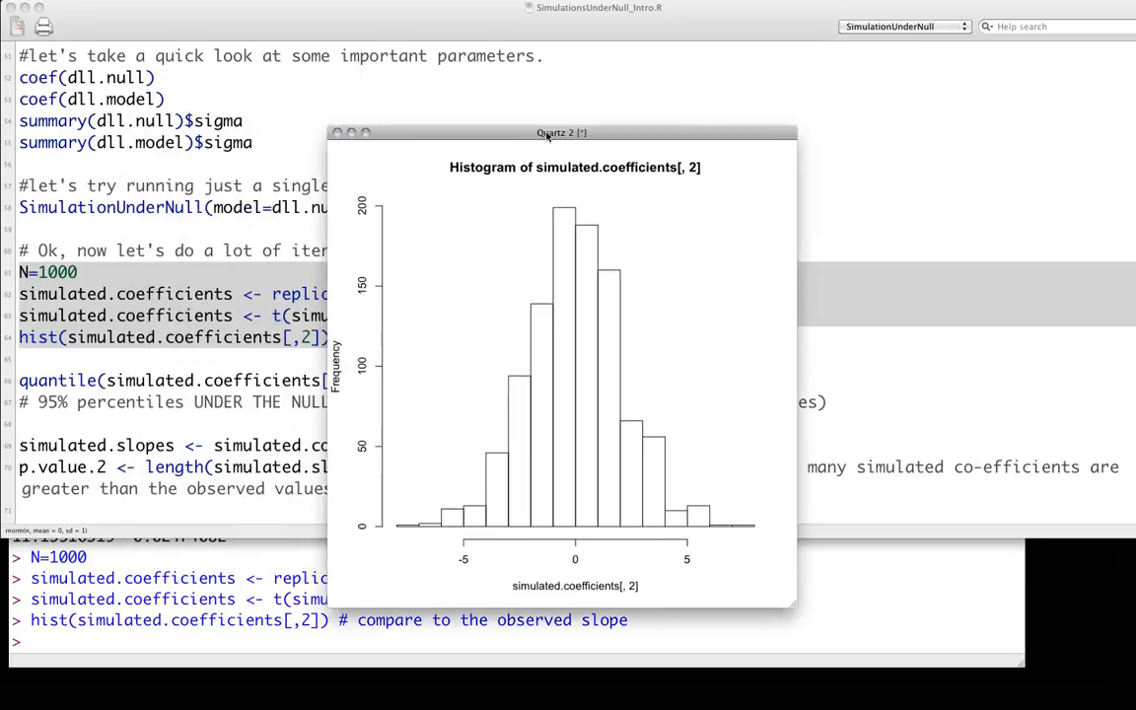
{"action": "key", "text": "super+w"}
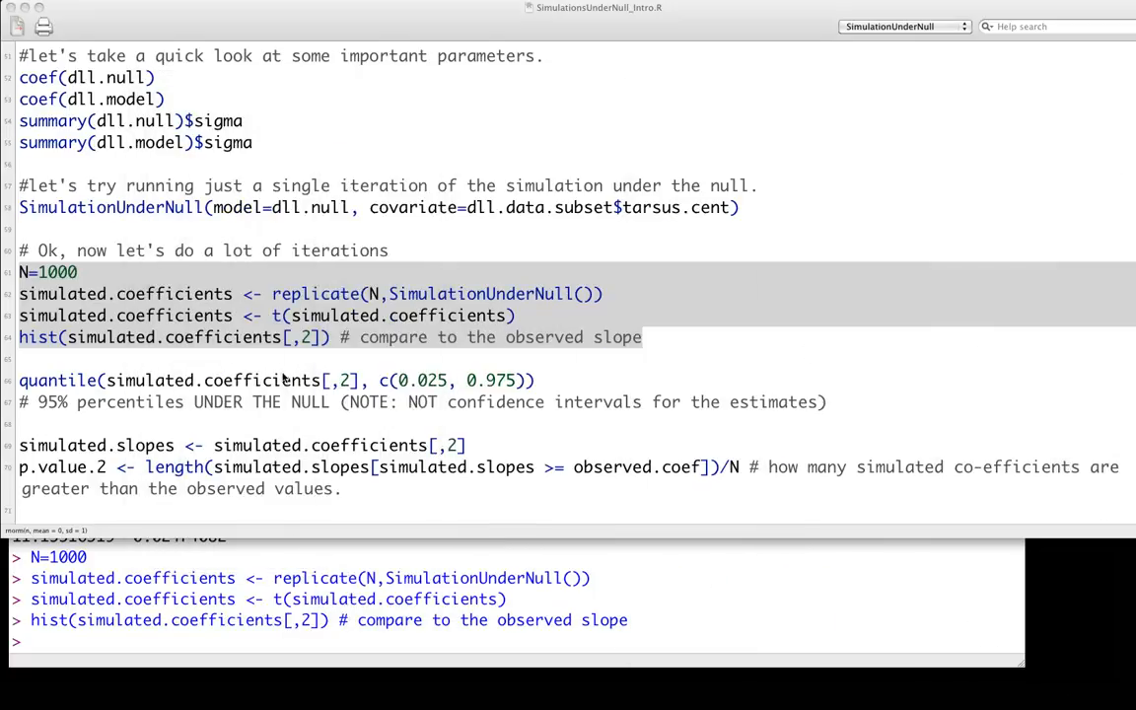
- Run the quantile() line, giving null slope percentiles -4.241062 and 3.995379
{"action": "left_click", "coordinate": [422, 336]}
{"action": "scroll", "coordinate": [296, 377], "scroll_direction": "down", "scroll_amount": 1}
{"action": "scroll", "coordinate": [296, 377], "scroll_direction": "down", "scroll_amount": 3}
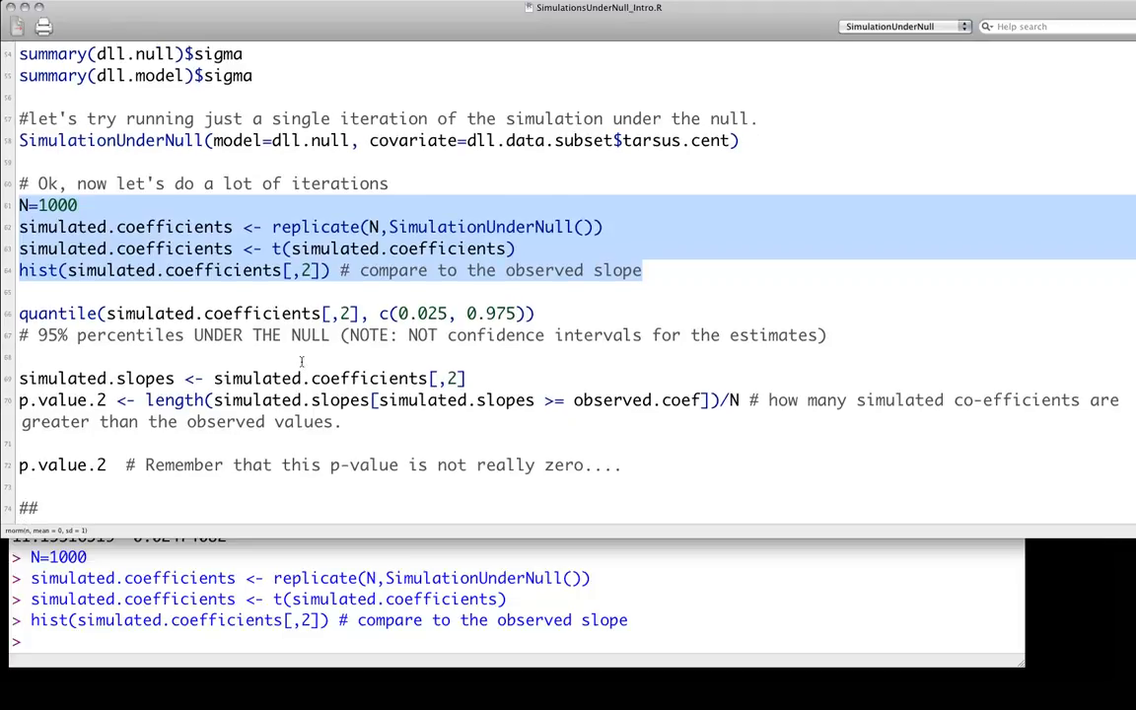
{"action": "left_click", "coordinate": [550, 314]}
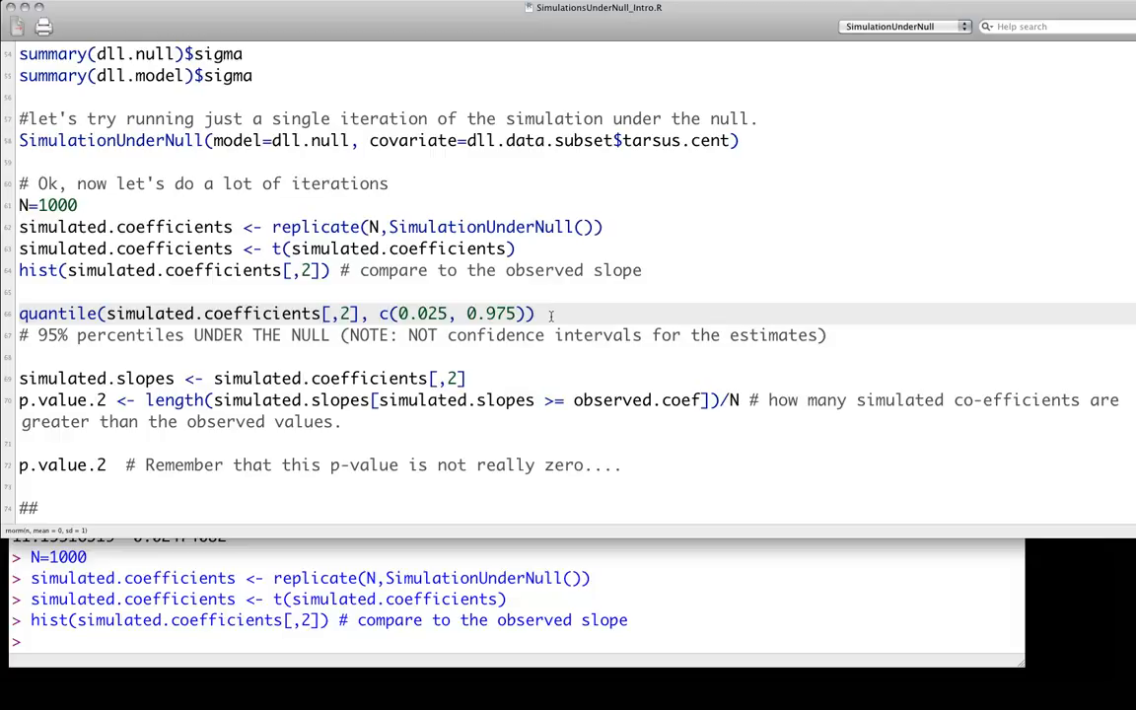
{"action": "key", "text": "BackSpace"}
{"action": "key", "text": "super+Return"}
{"action": "left_click", "coordinate": [263, 605]}
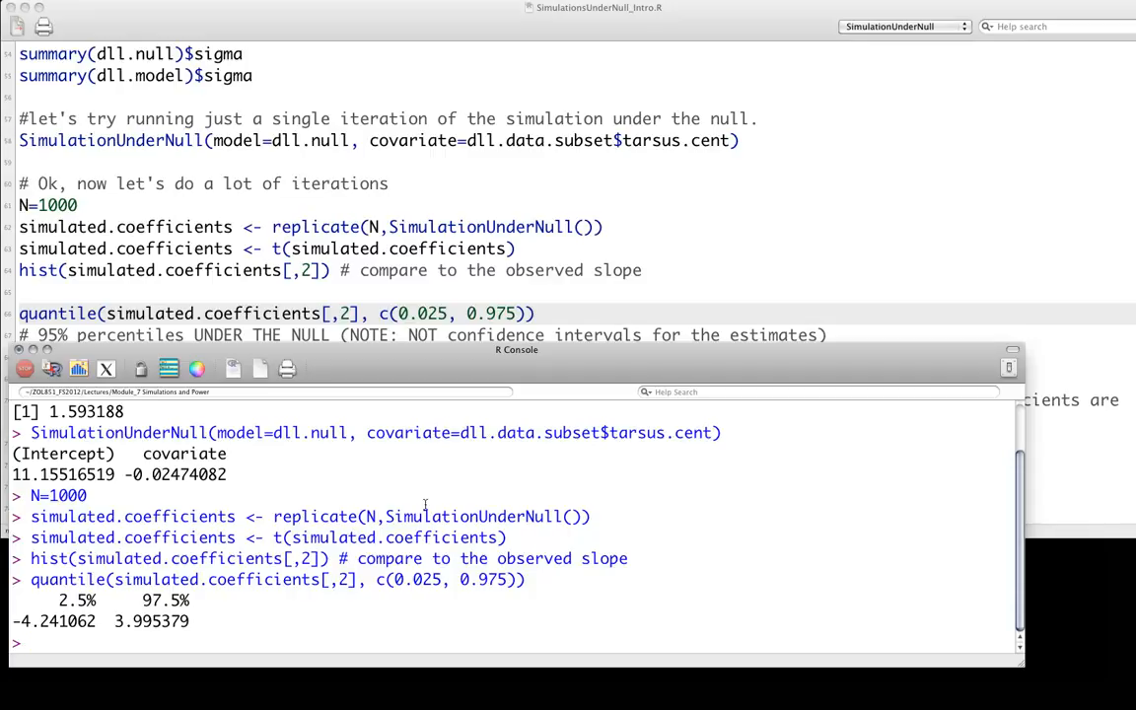
- Toggle between the script and console to review the quantile output
{"action": "left_click", "coordinate": [262, 281]}
{"action": "scroll", "coordinate": [261, 345], "scroll_direction": "down", "scroll_amount": 1}
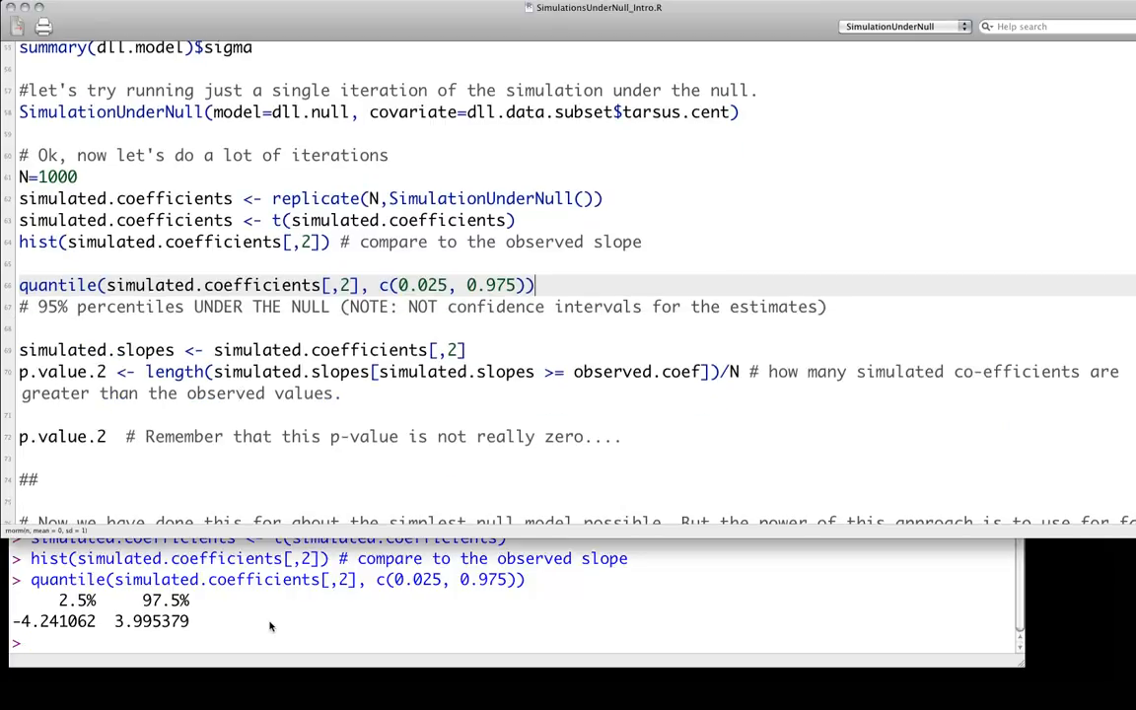
{"action": "left_click", "coordinate": [273, 603]}
- Clear the console and return to the script at the simulated.slopes and p.value.2 lines
{"action": "key", "text": "super+alt+l"}
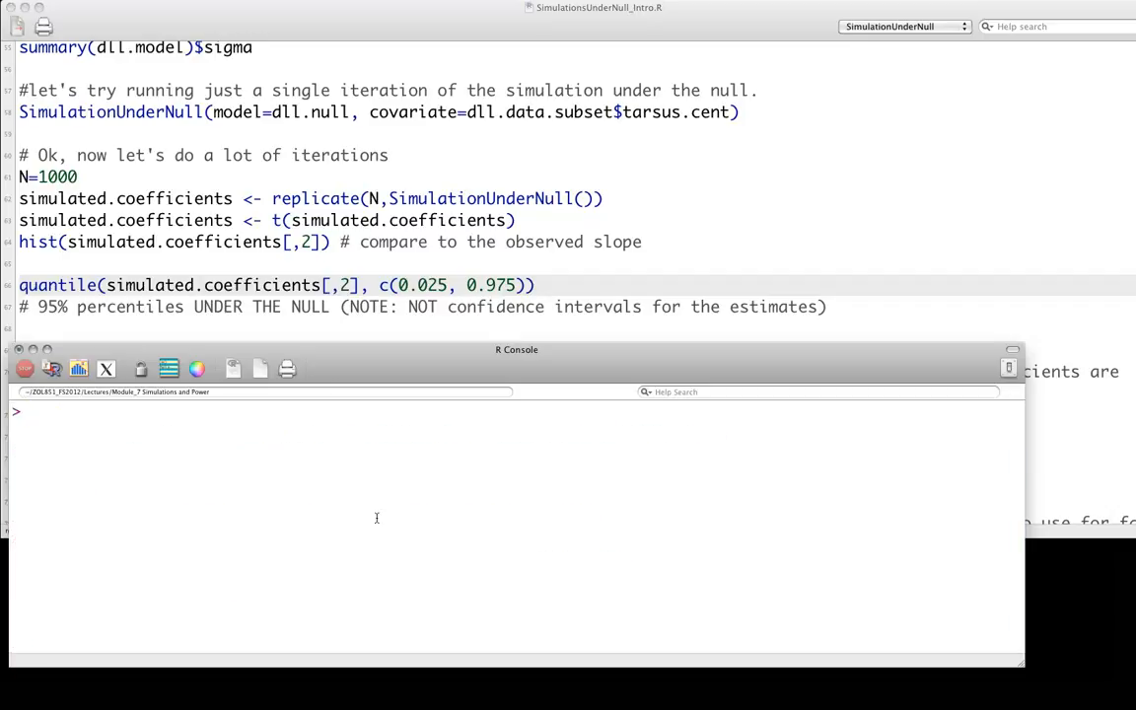
{"action": "left_click", "coordinate": [536, 285]}
{"action": "scroll", "coordinate": [312, 307], "scroll_direction": "down", "scroll_amount": 2}
{"action": "scroll", "coordinate": [315, 326], "scroll_direction": "down", "scroll_amount": 1}
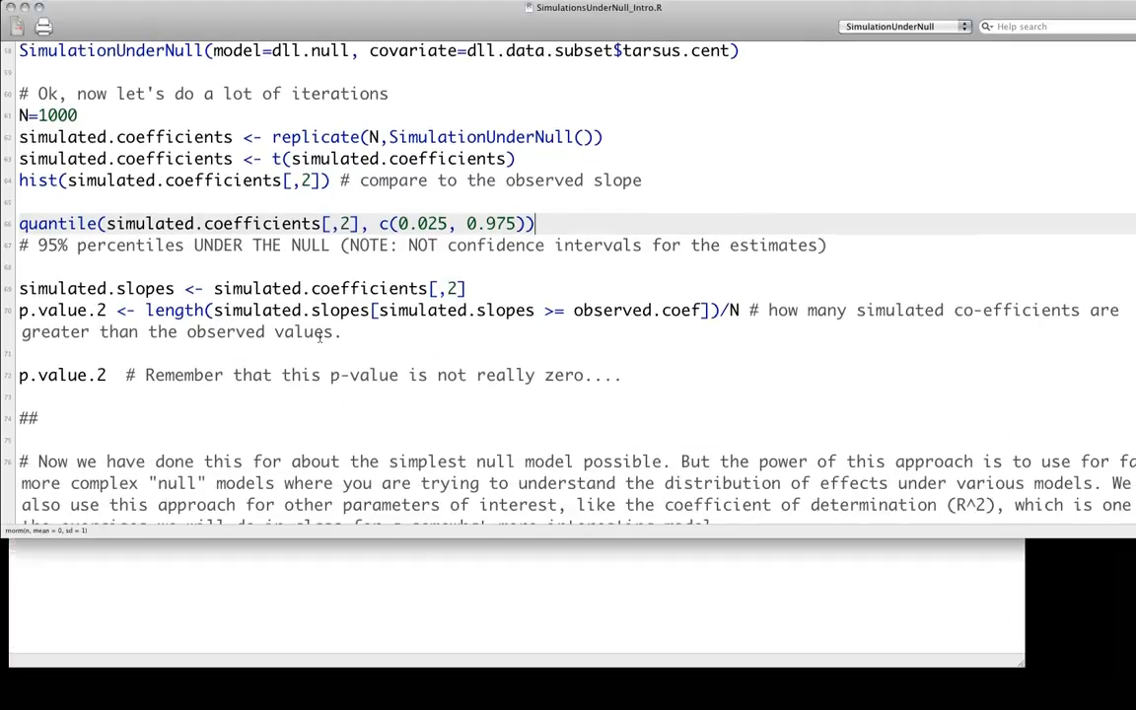
{"action": "scroll", "coordinate": [319, 338], "scroll_direction": "down", "scroll_amount": 1}
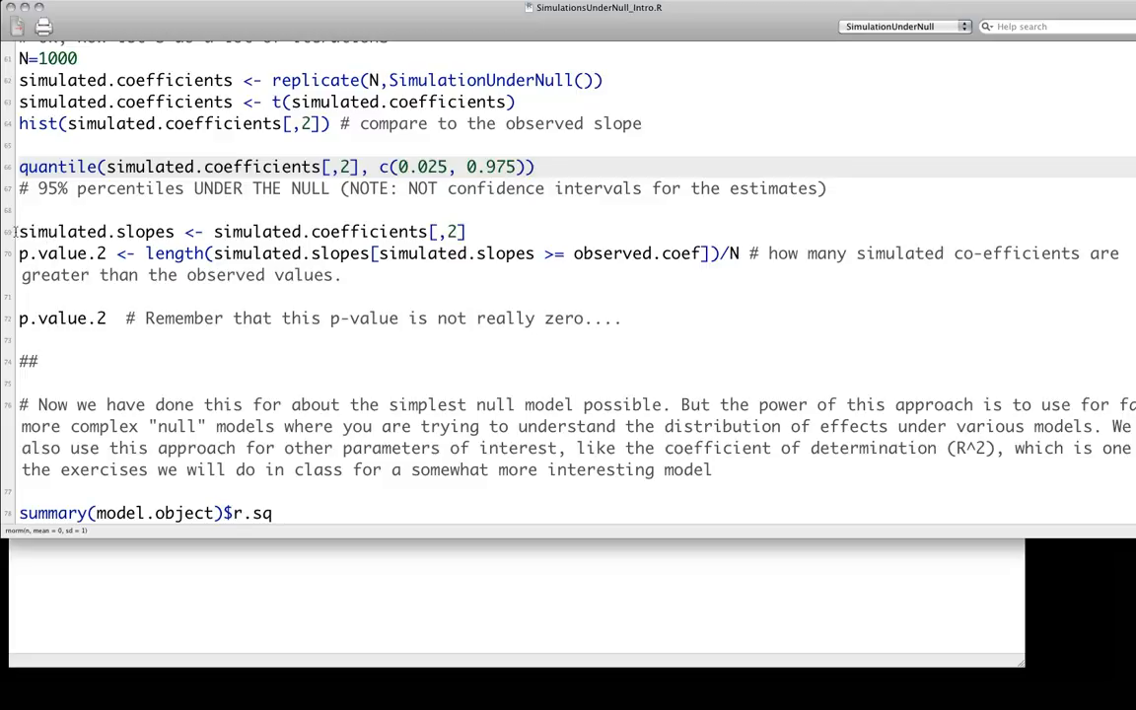
- Run the simulated.slopes line and point out simulated.slopes inside the p-value formula
{"action": "left_click_drag", "start_coordinate": [17, 231], "coordinate": [485, 232]}
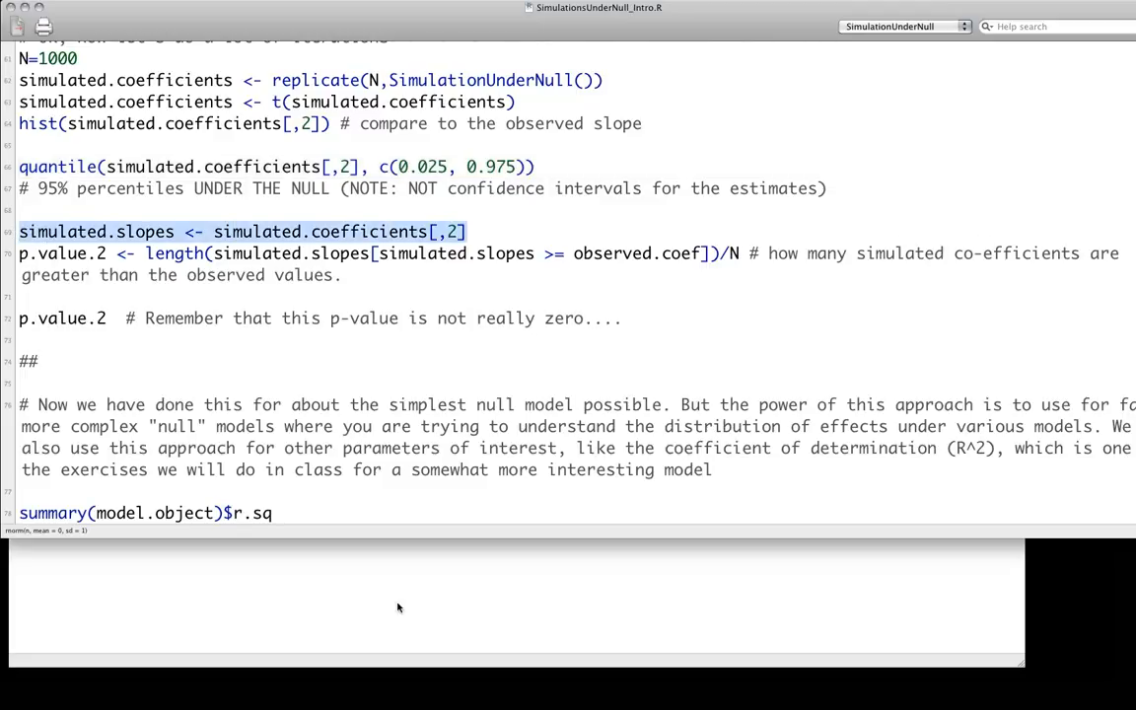
{"action": "left_click", "coordinate": [237, 345]}
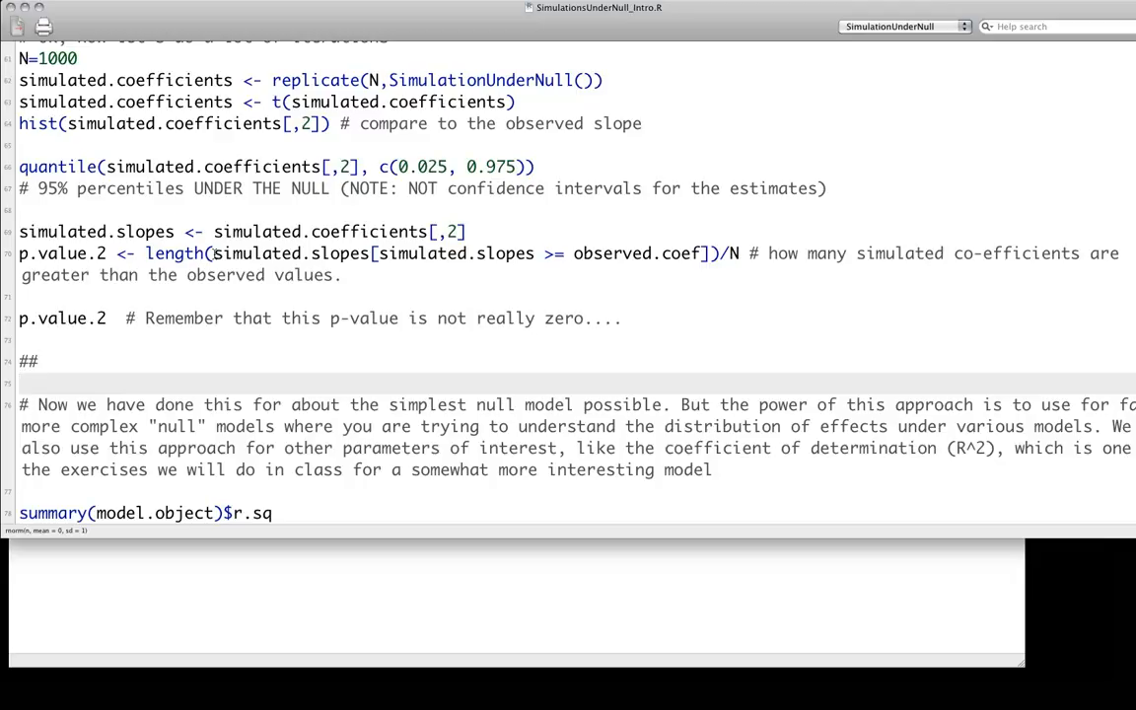
{"action": "left_click_drag", "start_coordinate": [211, 254], "coordinate": [564, 253]}
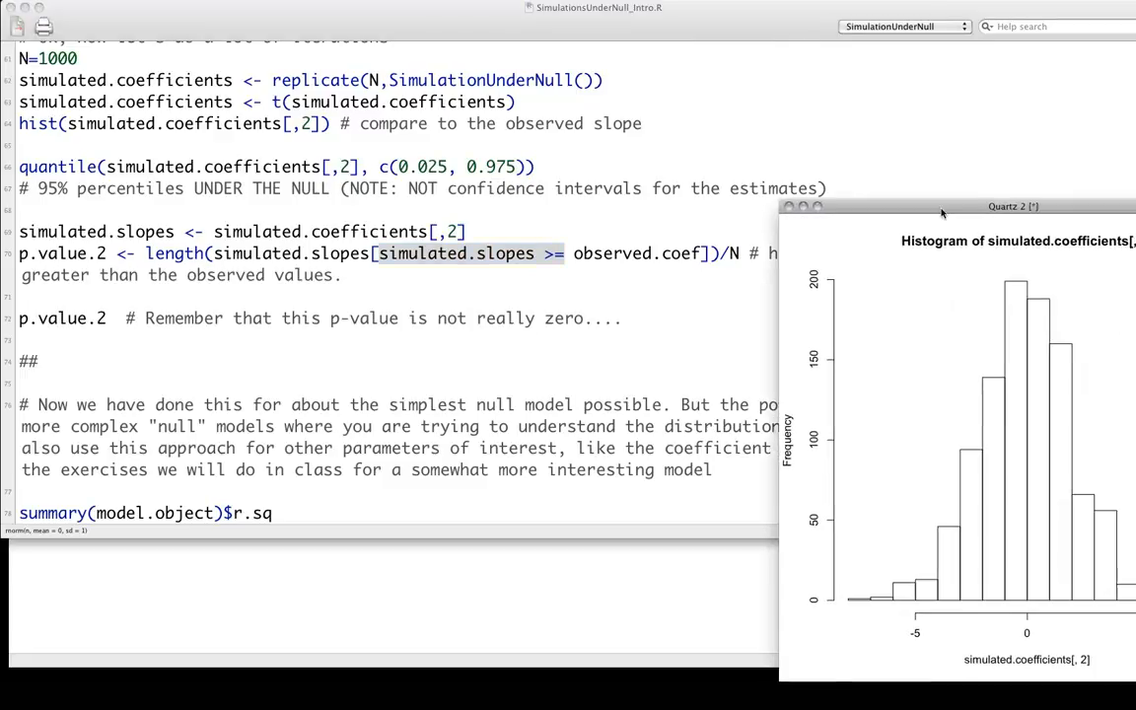
- Bring the null-slope histogram into view to review it, then move it off-screen
{"action": "left_click_drag", "start_coordinate": [961, 203], "coordinate": [428, 84]}
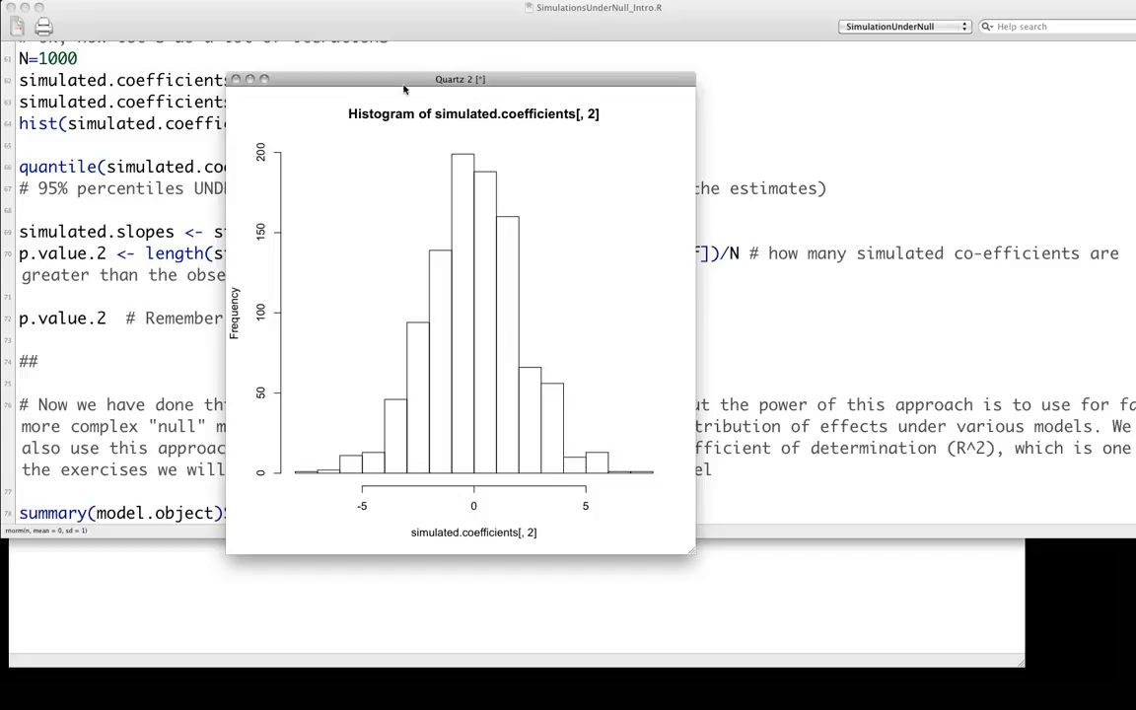
{"action": "left_click_drag", "start_coordinate": [365, 79], "coordinate": [1134, 172]}
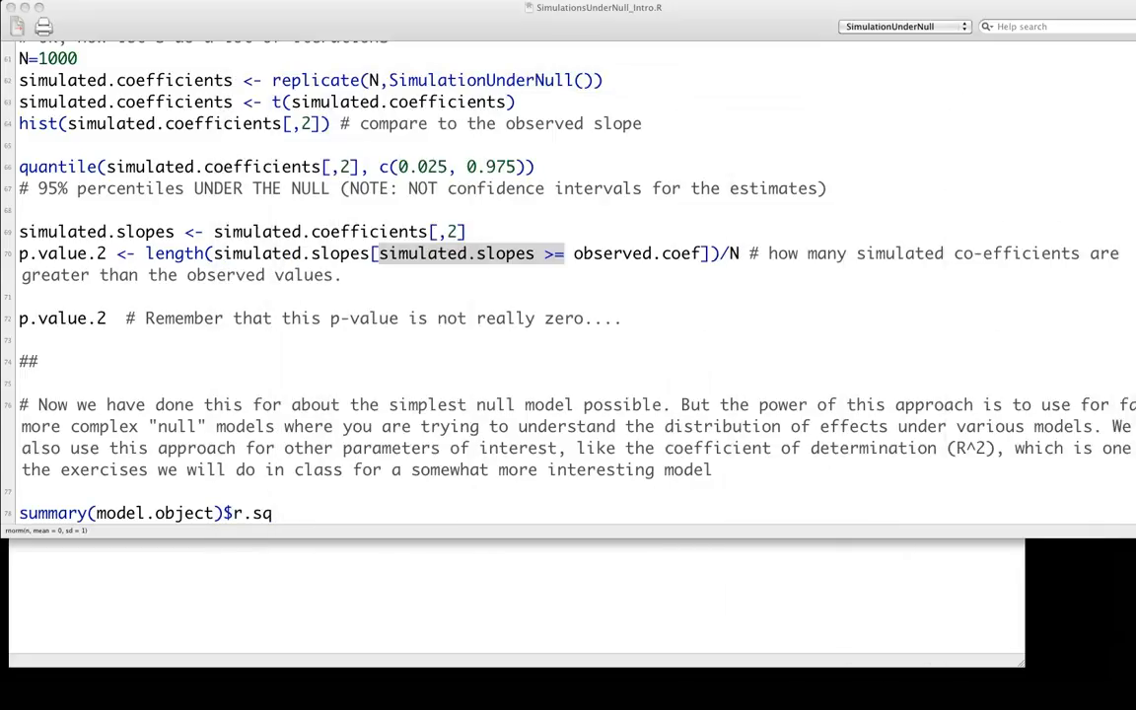
{"action": "left_click", "coordinate": [270, 275]}
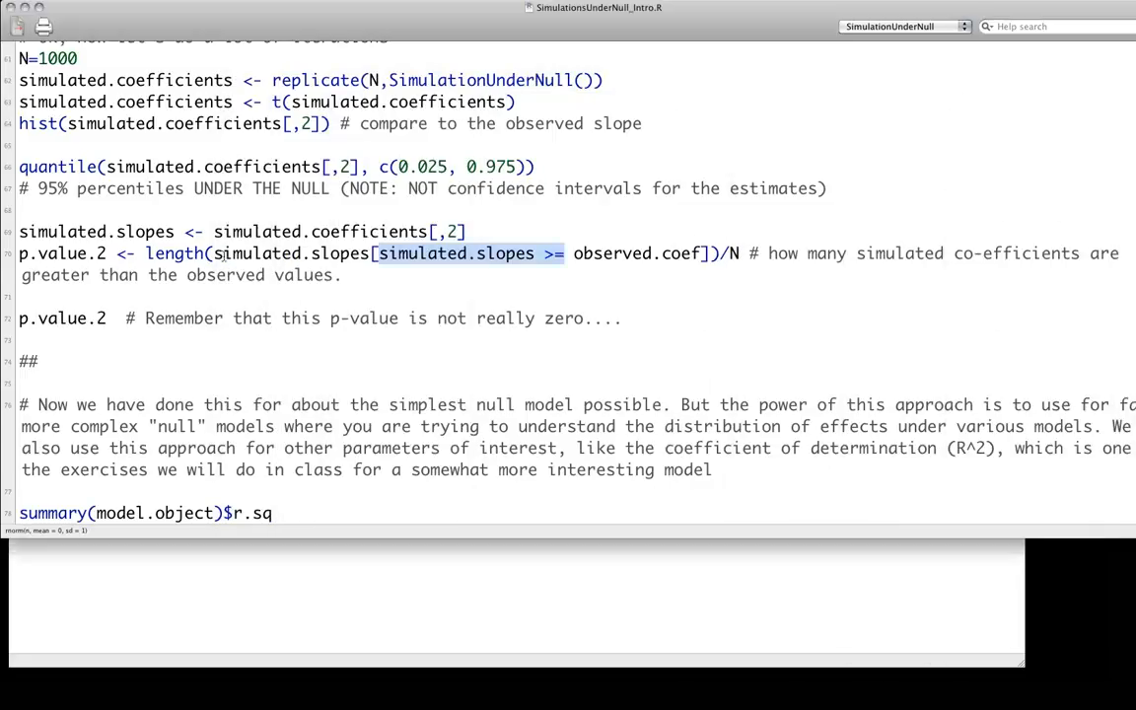
- Point out the divisor N, then select the p.value.2 calculation and print lines
{"action": "double_click", "coordinate": [735, 253]}
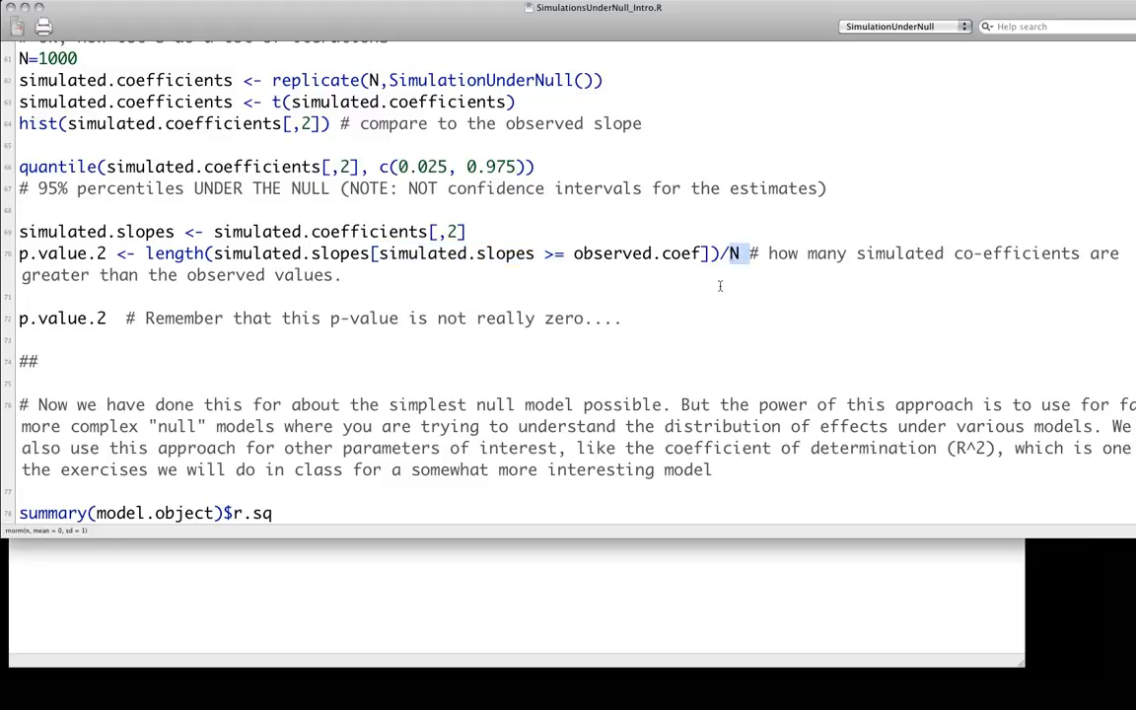
{"action": "left_click", "coordinate": [540, 242]}
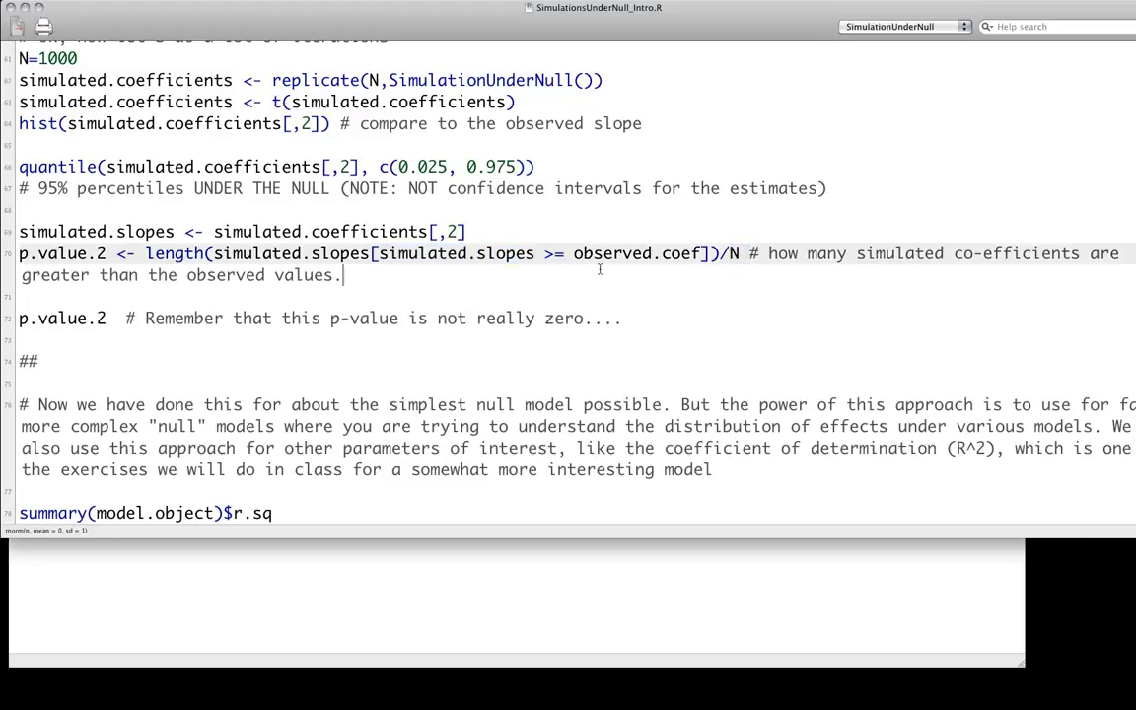
{"action": "left_click", "coordinate": [17, 255]}
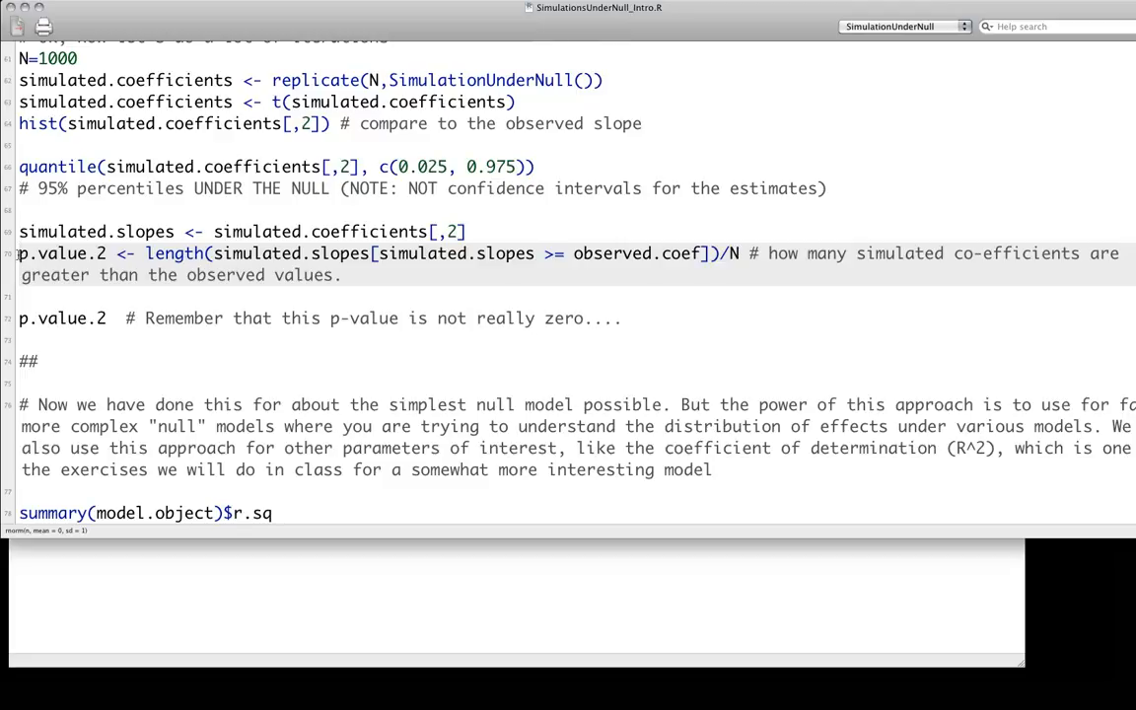
{"action": "mouse_move", "coordinate": [17, 254]}
{"action": "left_mouse_down"}
{"action": "mouse_move", "coordinate": [33, 330]}
{"action": "mouse_move", "coordinate": [56, 342]}
{"action": "left_mouse_up"}
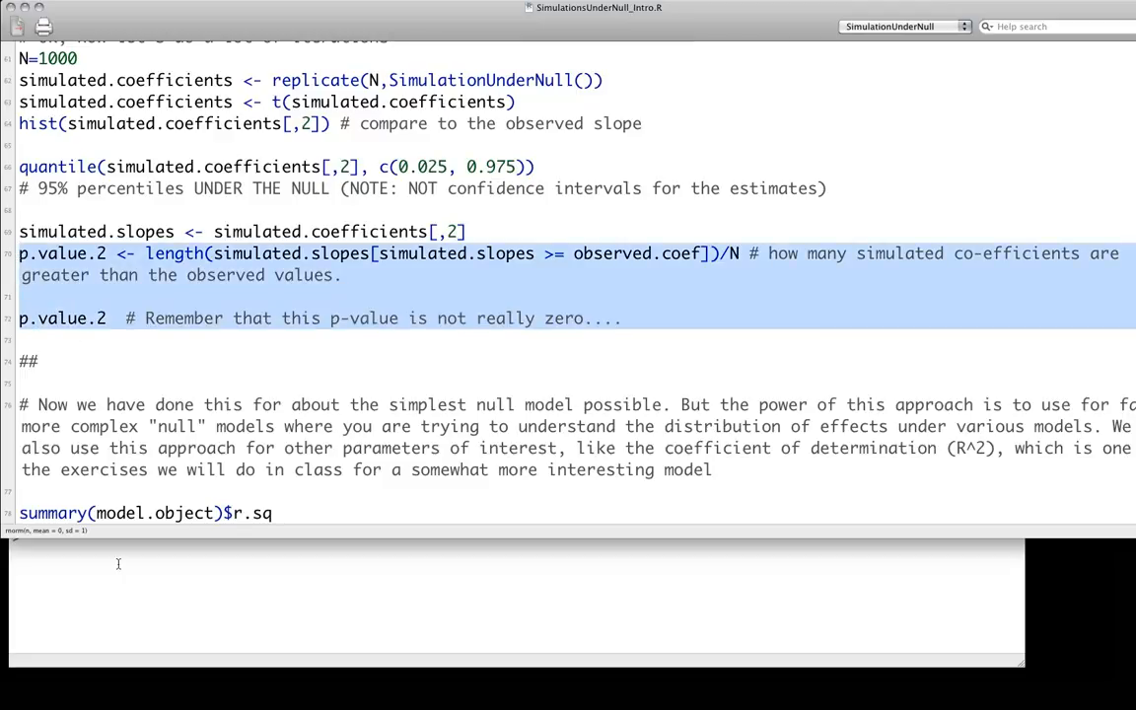
- Run the p.value.2 lines, giving a p-value of 0, and close the histogram window
{"action": "key", "text": "super+Return"}
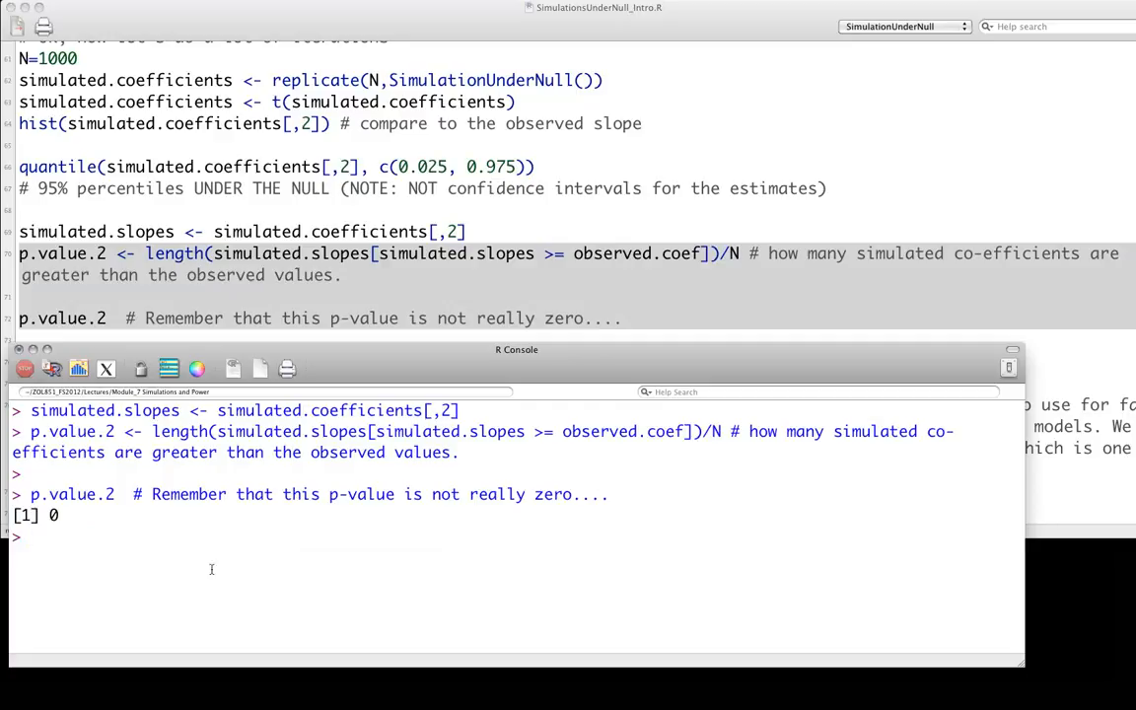
{"action": "key", "text": "super+1"}
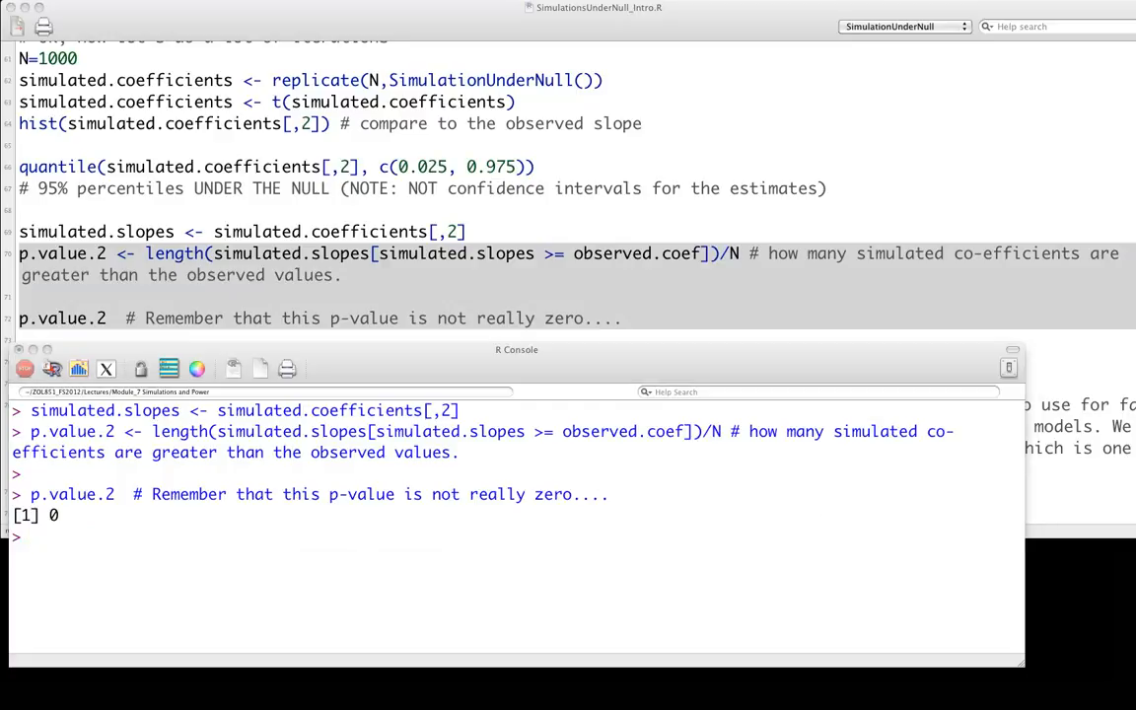
{"action": "left_click_drag", "start_coordinate": [1045, 138], "coordinate": [327, 21]}
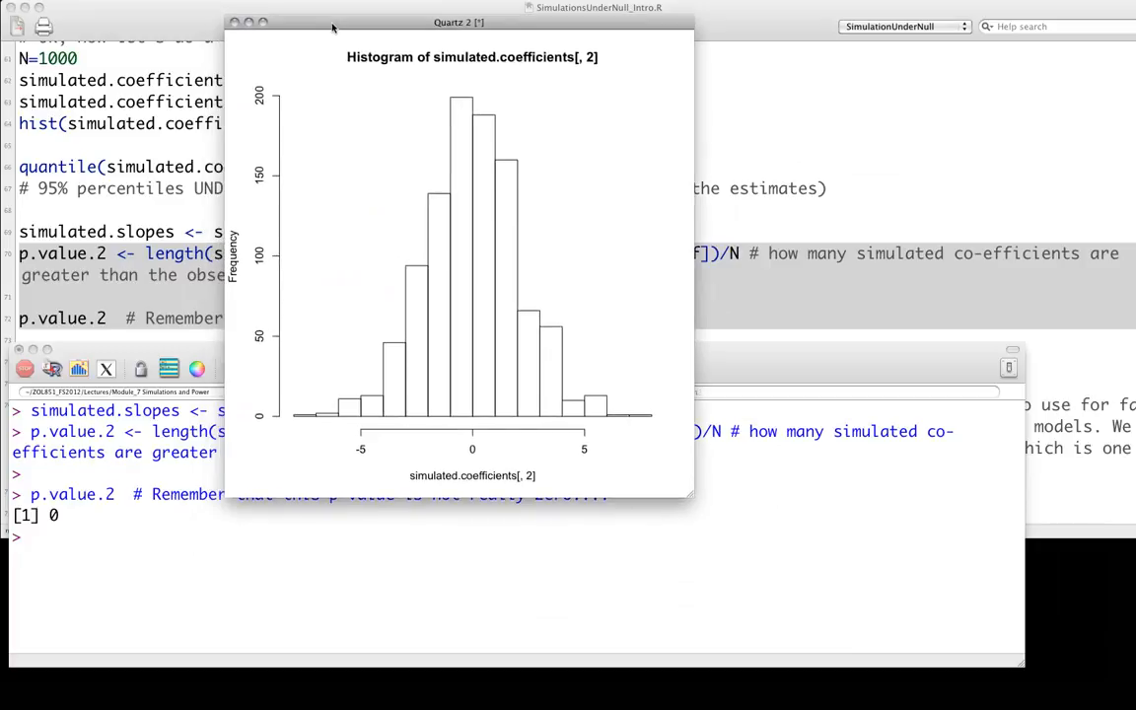
{"action": "key", "text": "super+w"}
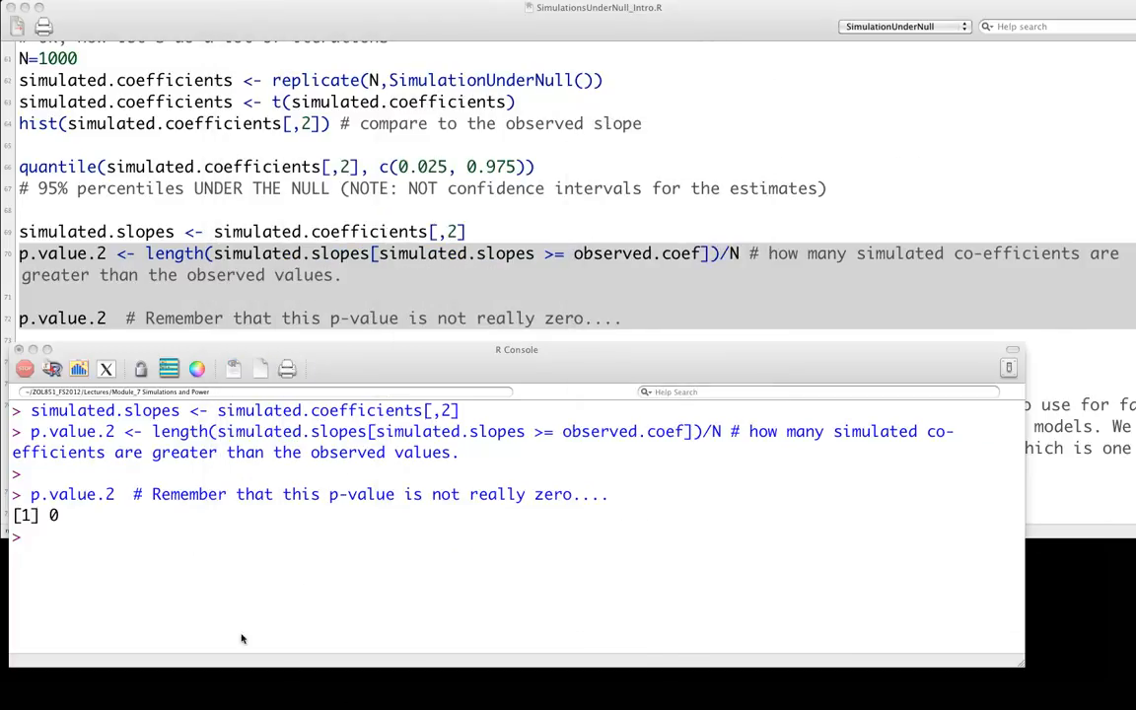
- Evaluate 1/1000 in the console, returning 0.001 as the smallest nonzero p-value
{"action": "left_click", "coordinate": [207, 552]}
{"action": "type", "text": "1"}
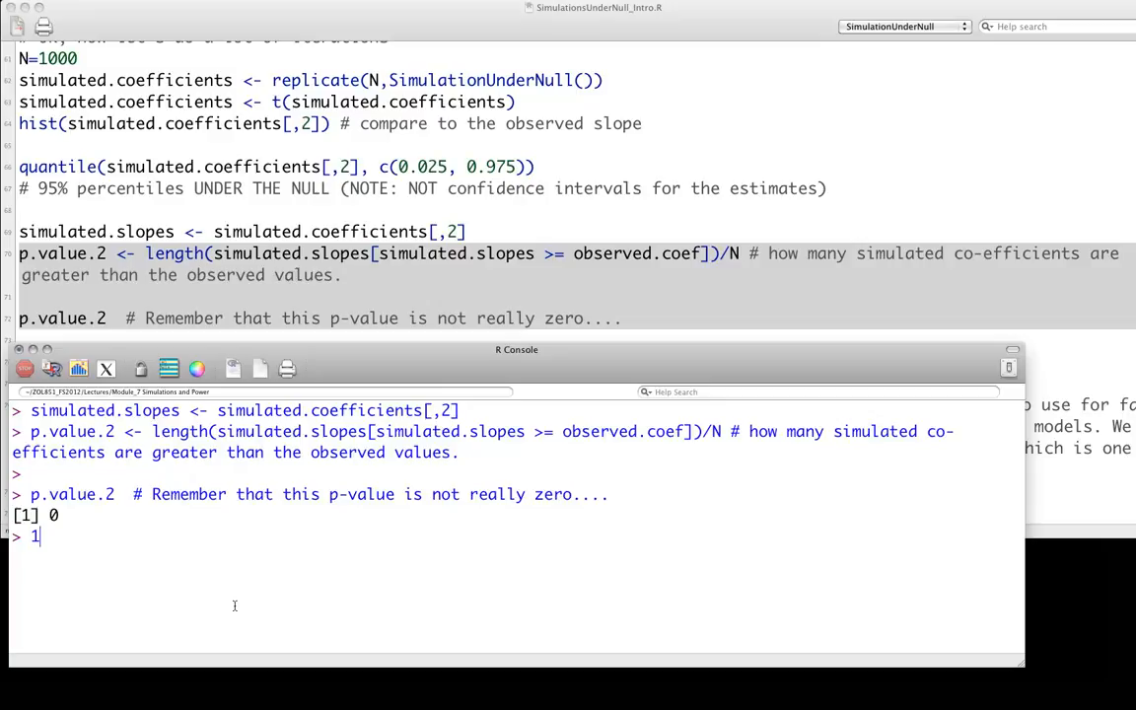
{"action": "type", "text": "/1000"}
{"action": "key", "text": "Return"}
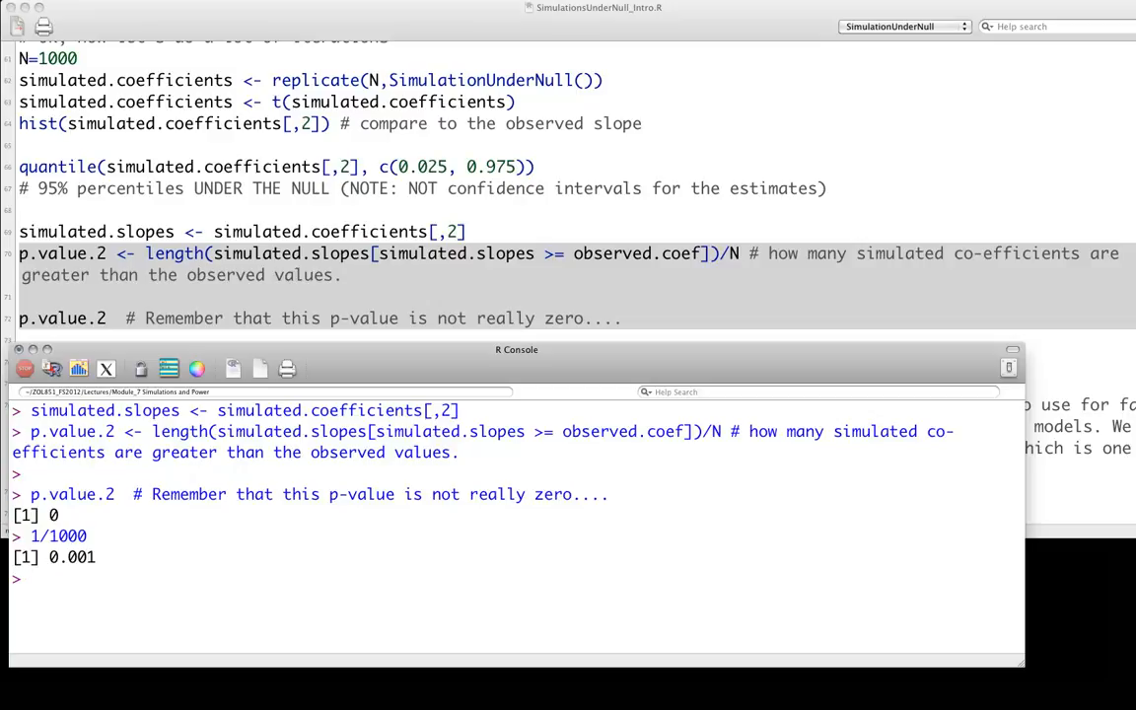
- Clear the console output and bring the script window back in front
{"action": "left_click", "coordinate": [592, 335]}
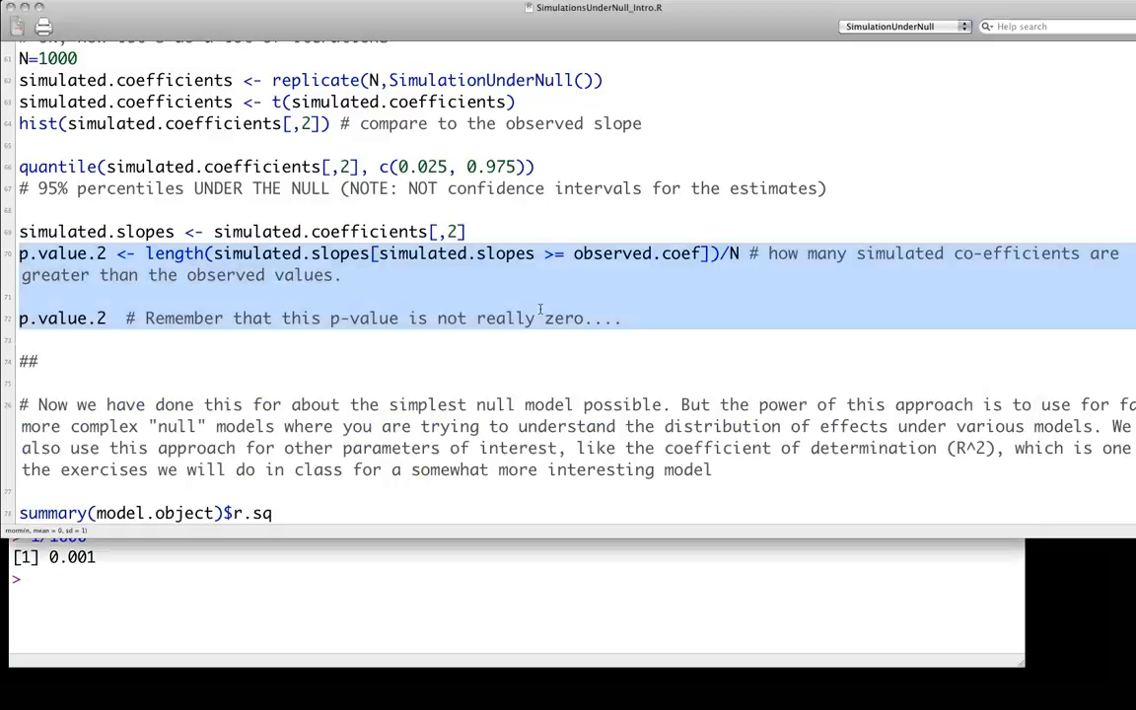
{"action": "left_click", "coordinate": [457, 593]}
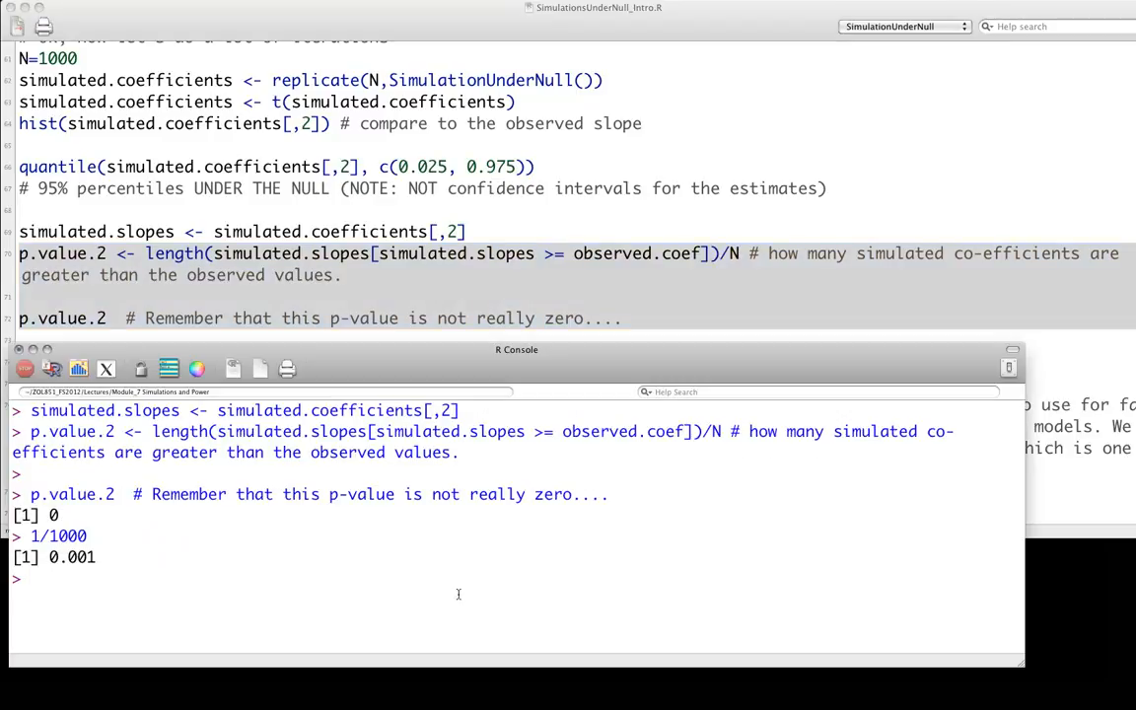
{"action": "key", "text": "ctrl+l"}
{"action": "left_click", "coordinate": [371, 326]}
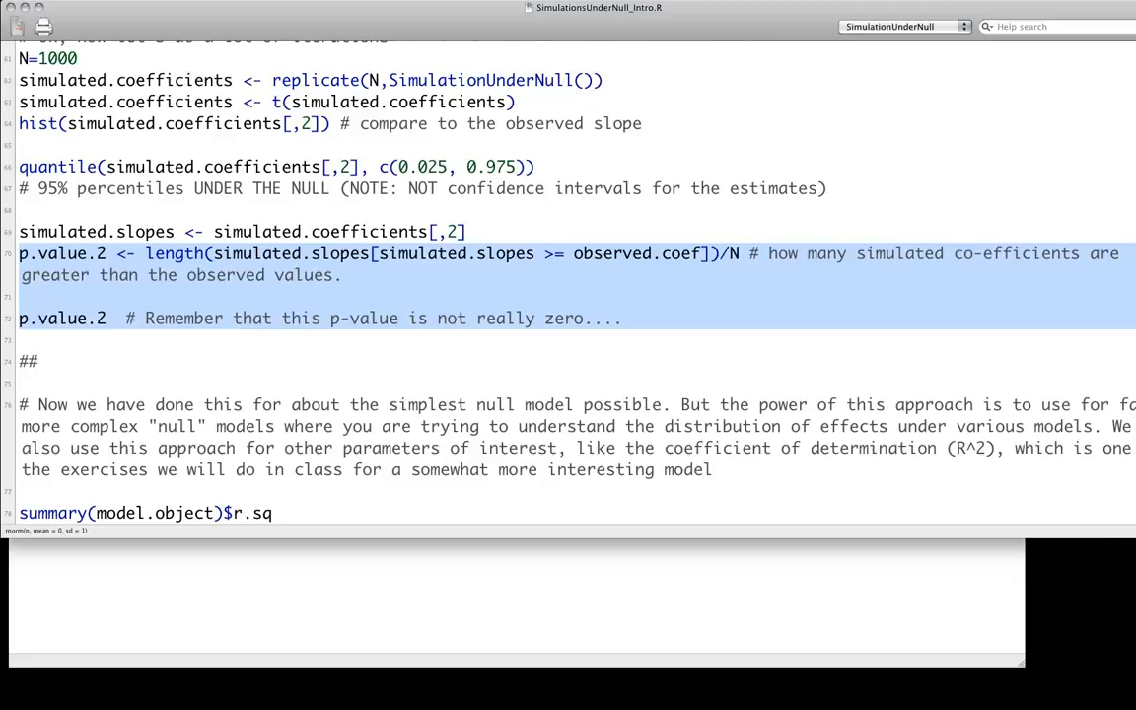
- Resize the editor and move the cursor to the blank line above summary(model.object)$r.sq
{"action": "left_click", "coordinate": [870, 557]}
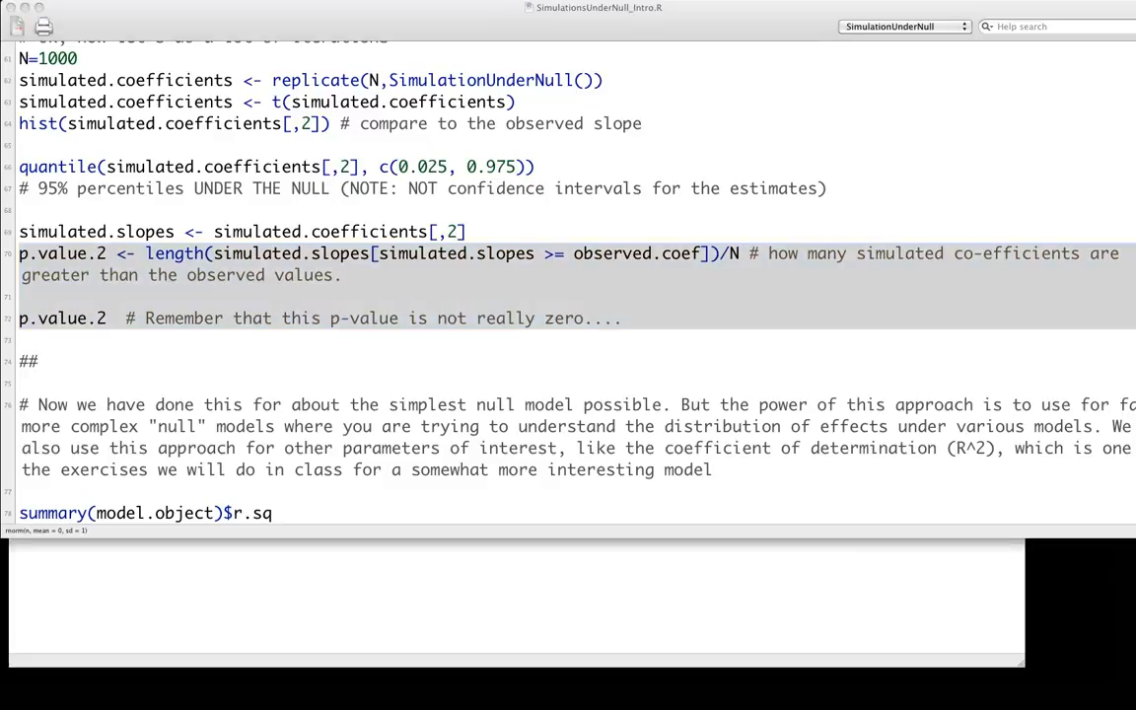
{"action": "left_click_drag", "start_coordinate": [1132, 537], "coordinate": [993, 543]}
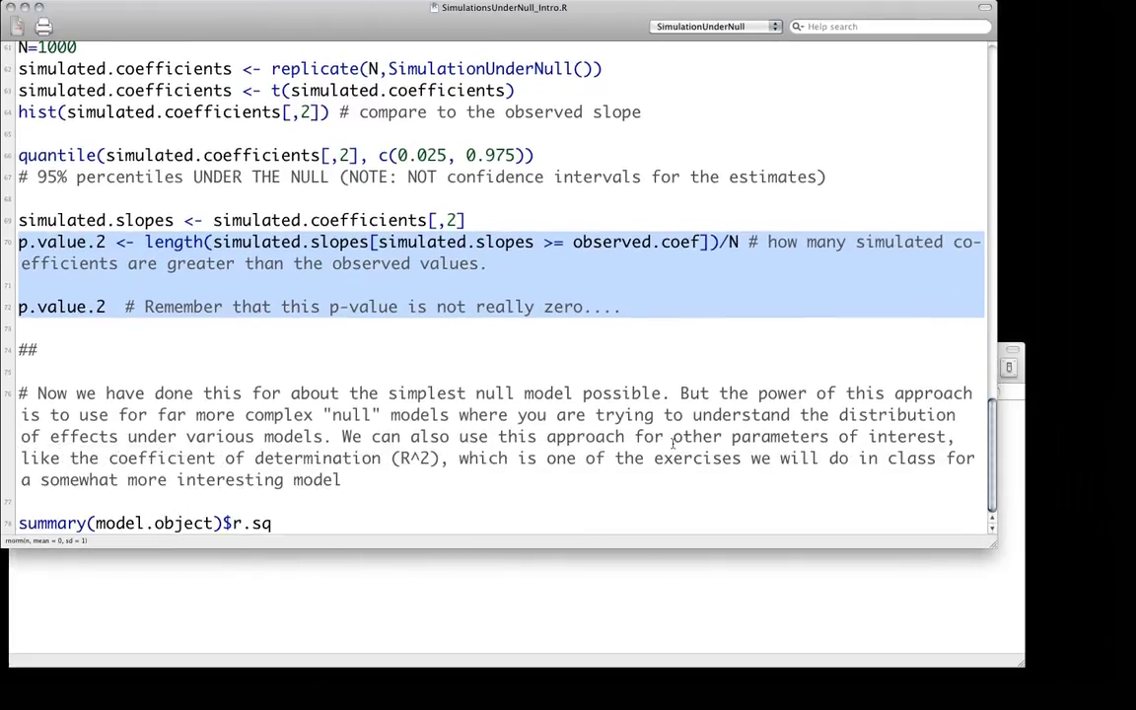
{"action": "left_click", "coordinate": [668, 438]}
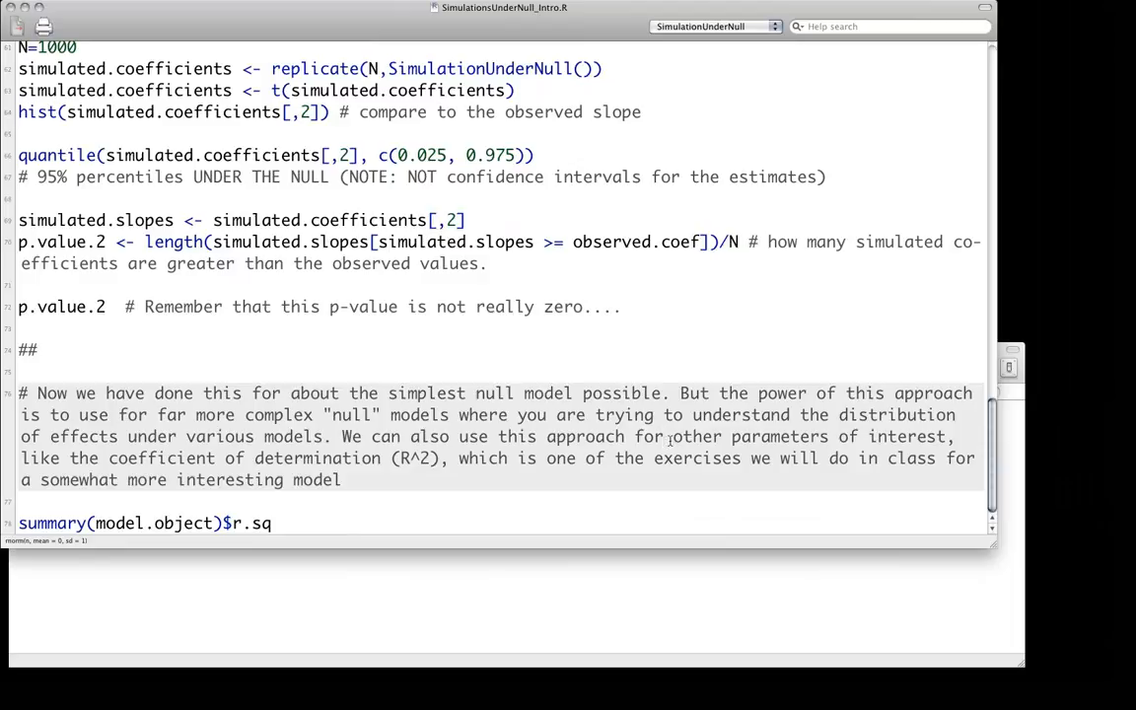
{"action": "left_click", "coordinate": [549, 501]}
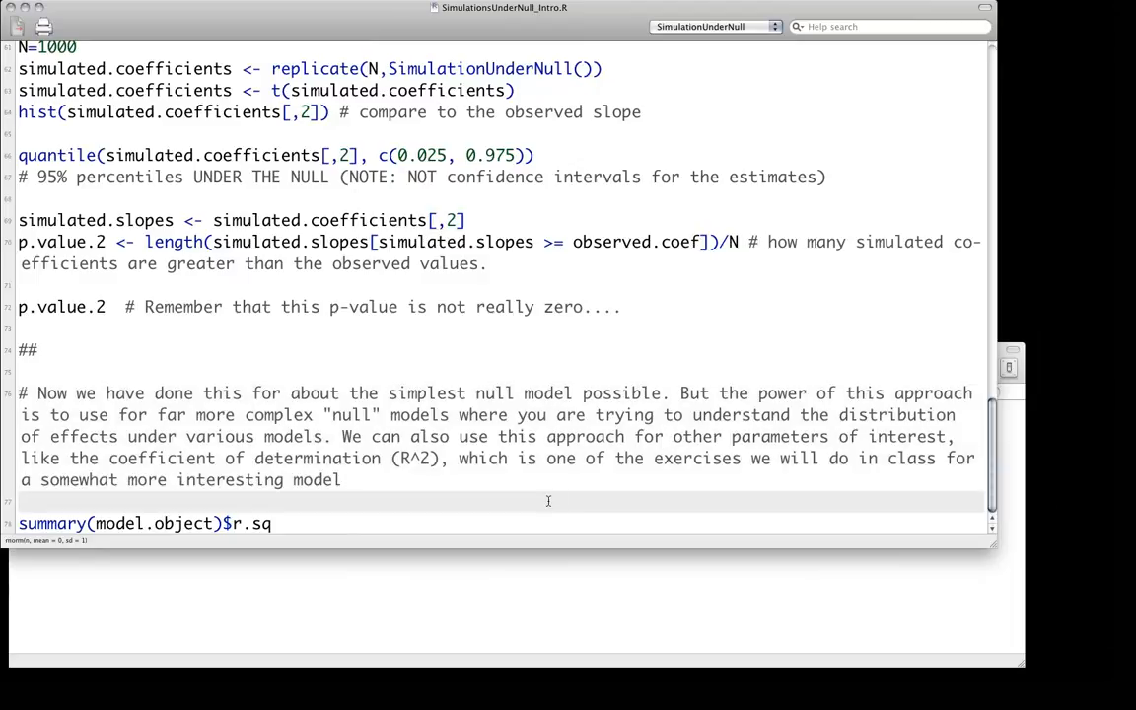